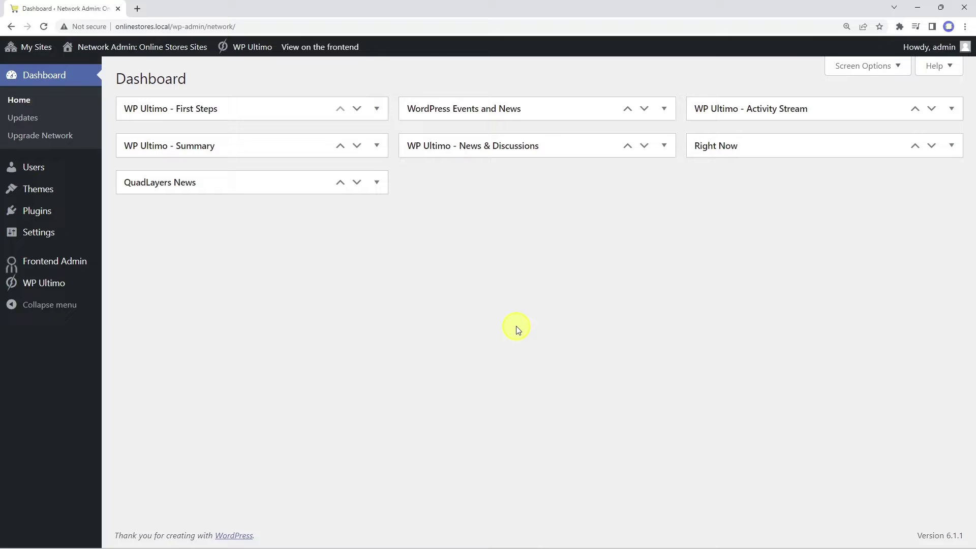
- Start a new page titled 'Products' on the Online Stores site
mouse_move(37, 48)
mouse_move(43, 94)
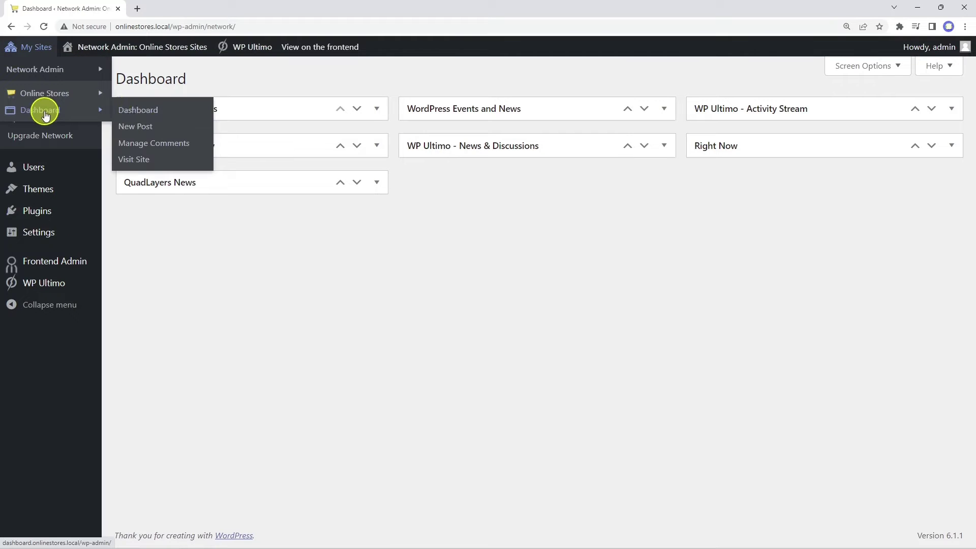
left_click(138, 111)
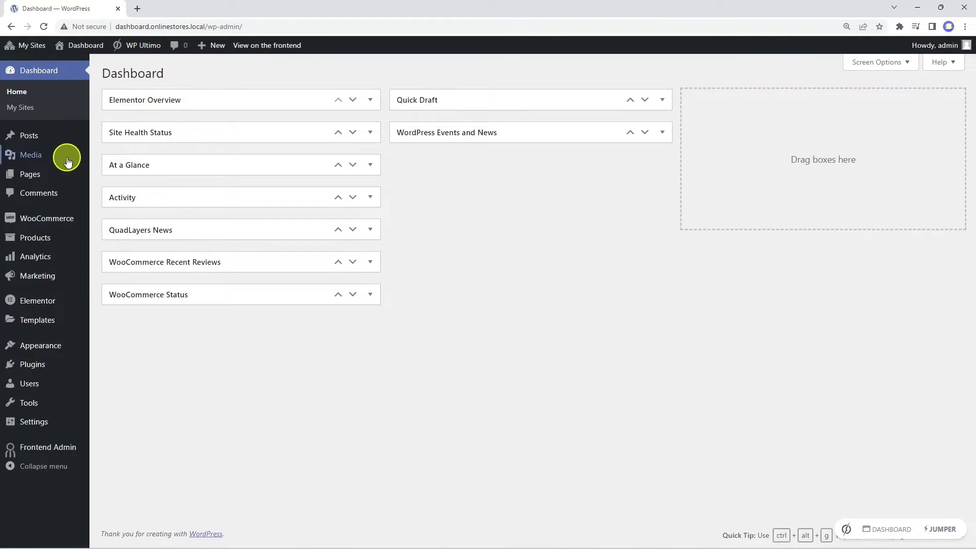
left_click(55, 172)
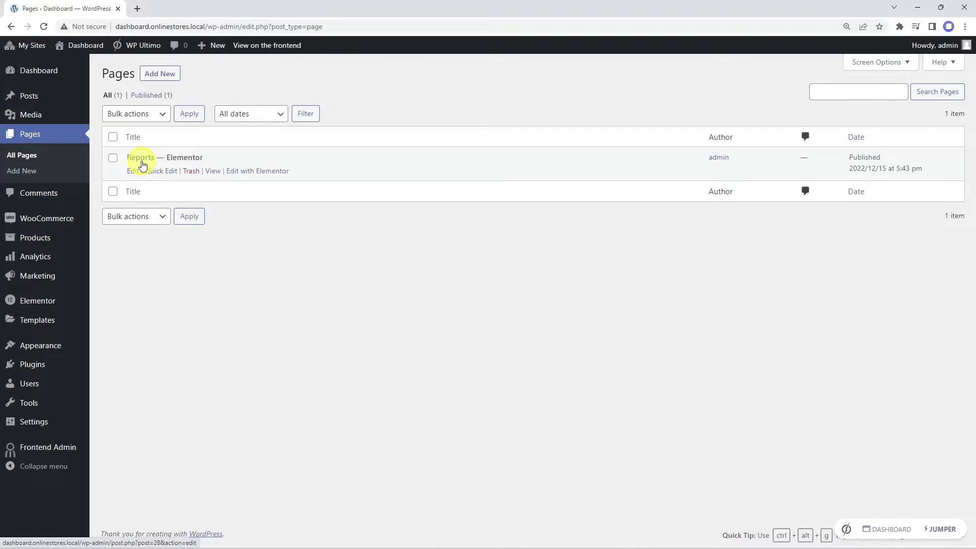
left_click(161, 74)
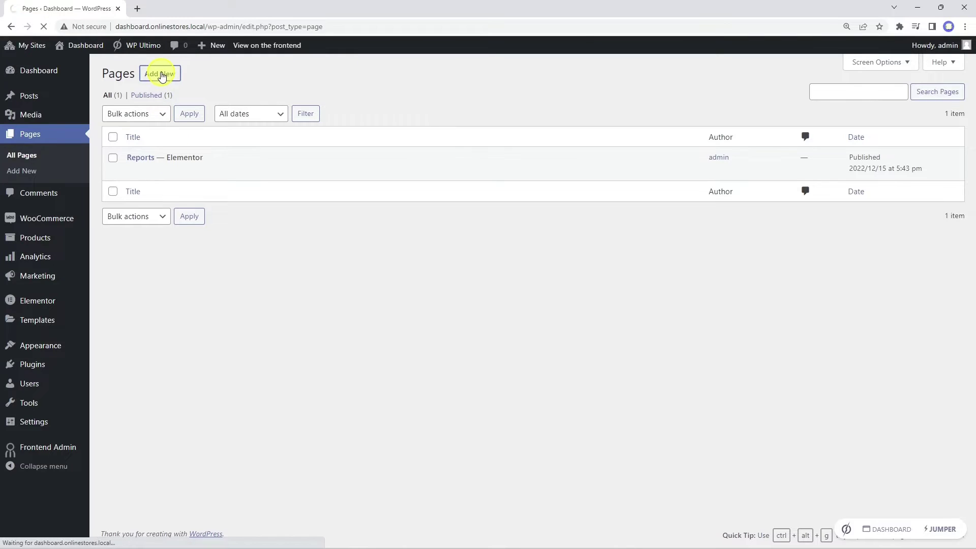
type("Products")
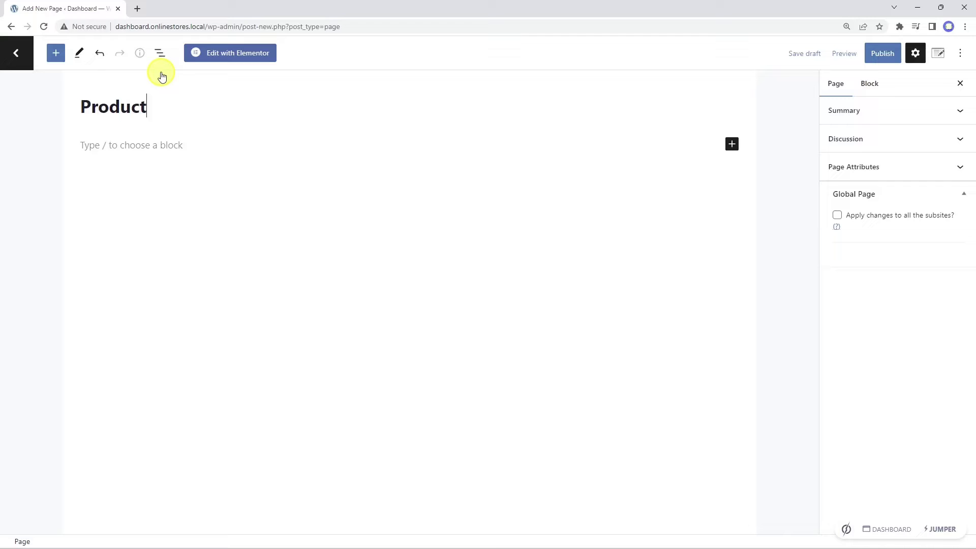
- Open the page in Elementor and insert the elementor-01 template from My Templates
left_click(241, 54)
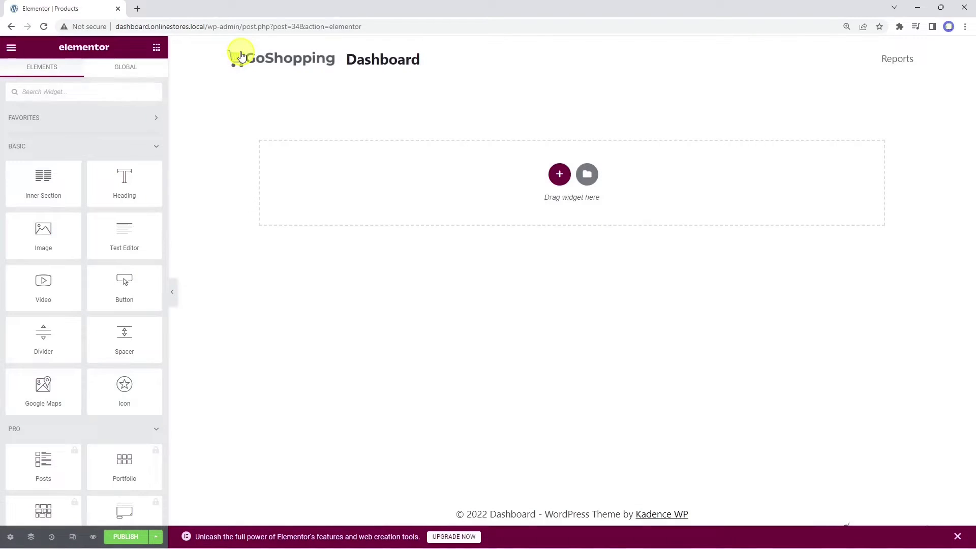
left_click(587, 174)
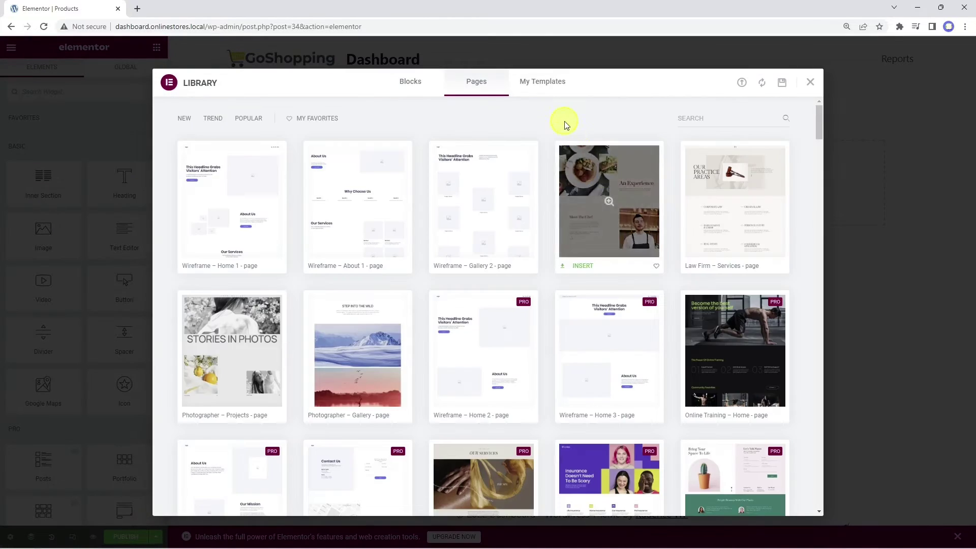
left_click(543, 86)
left_click(705, 173)
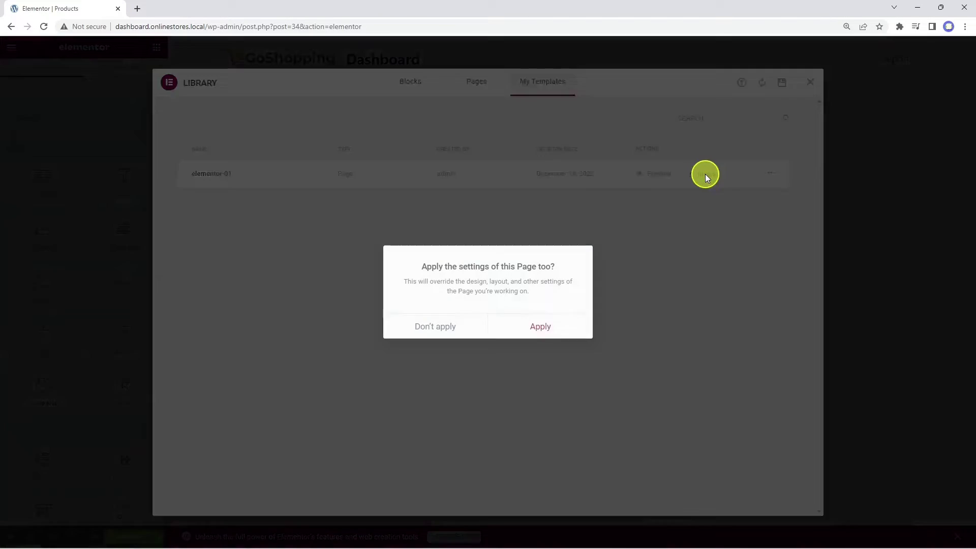
left_click(566, 317)
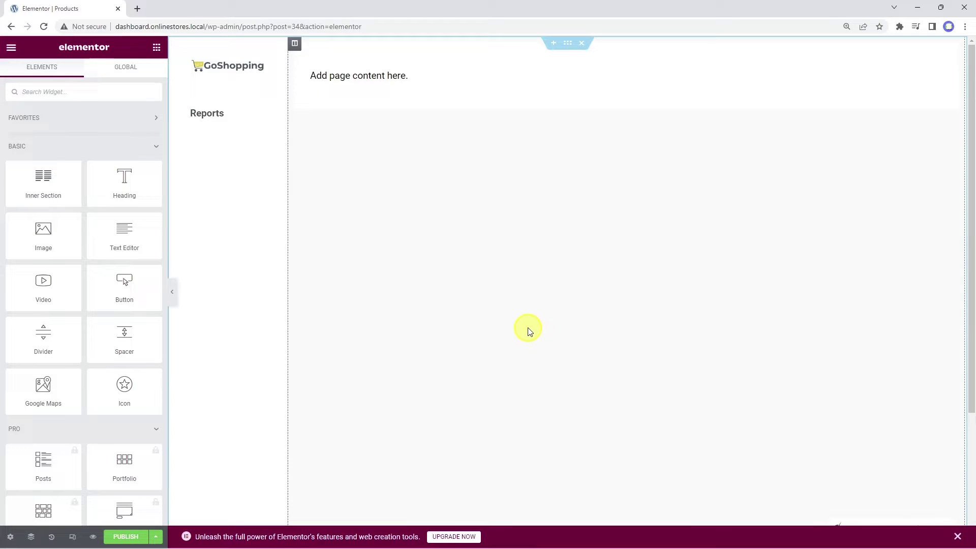
- Replace the placeholder text with the vg_display_admin_page shortcode for edit.php?post_type=product, pasted as plain text
left_click(396, 75)
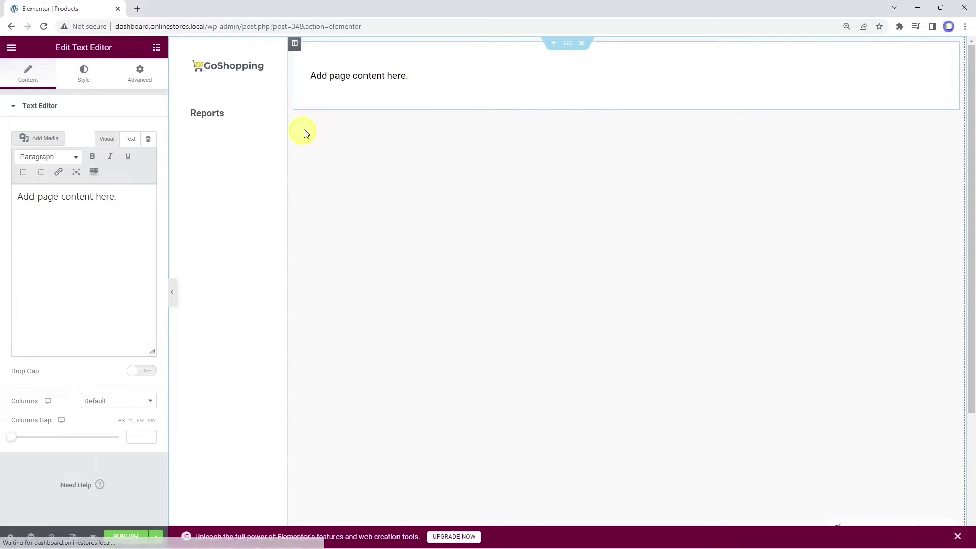
triple_click(139, 207)
key("BackSpace")
right_click(43, 203)
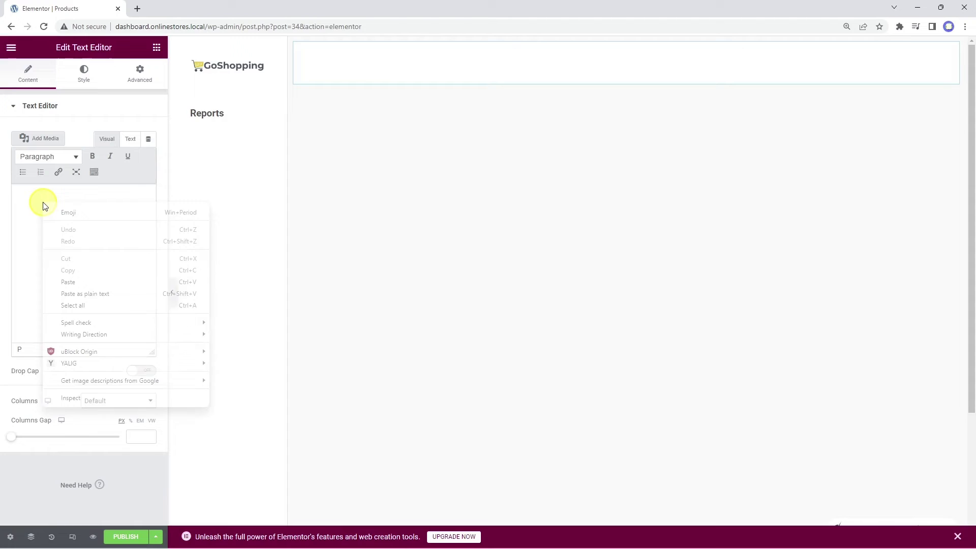
left_click(88, 292)
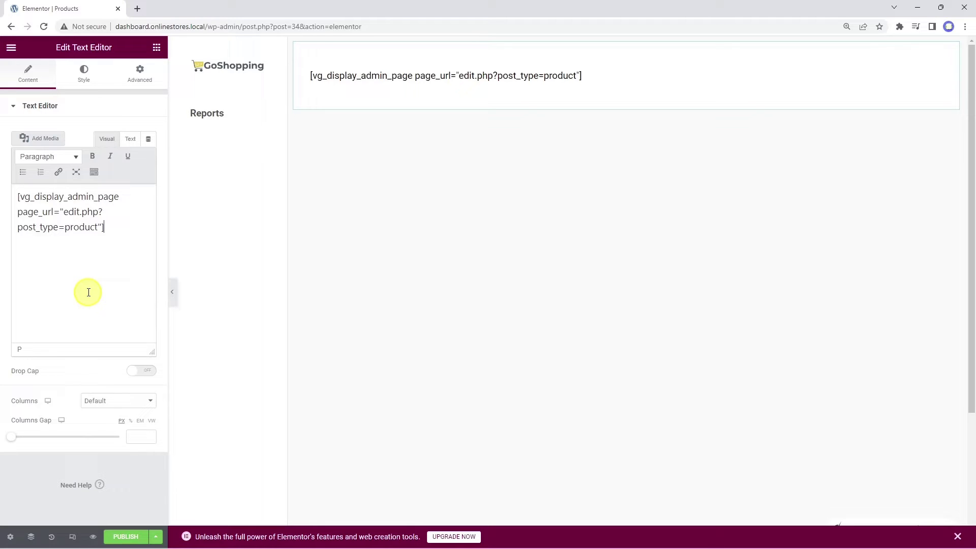
- Preview the page, set URL slug 'products', add it to the Dashboard menu, and save
left_click(93, 536)
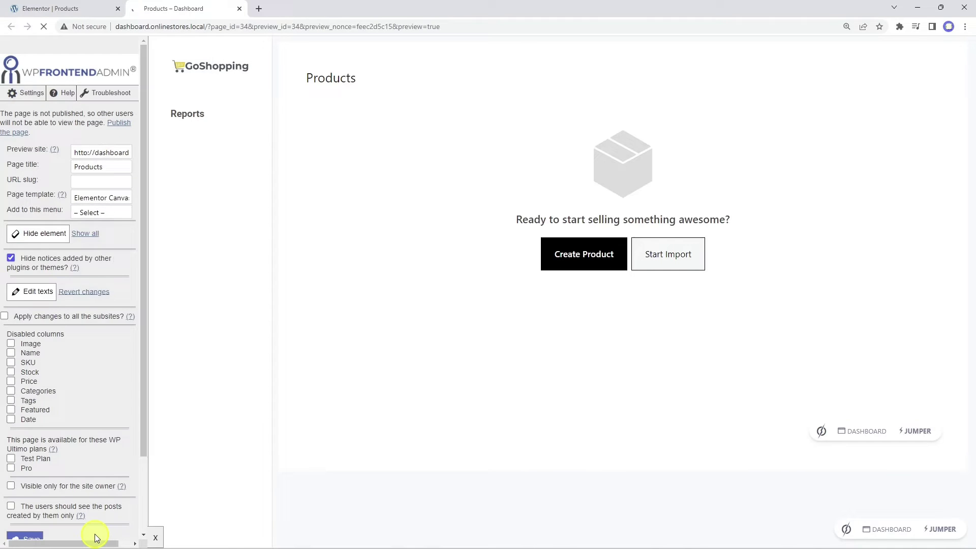
left_click(97, 181)
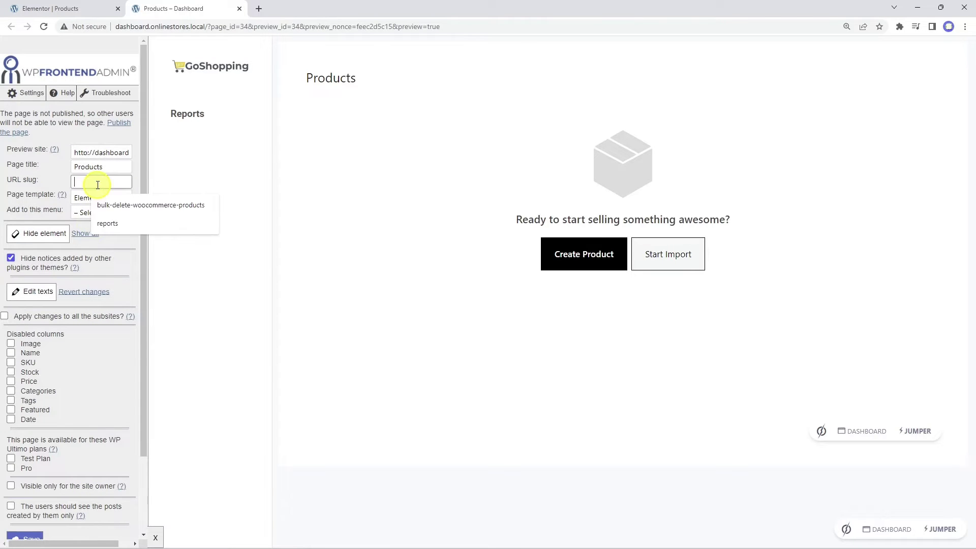
type("products")
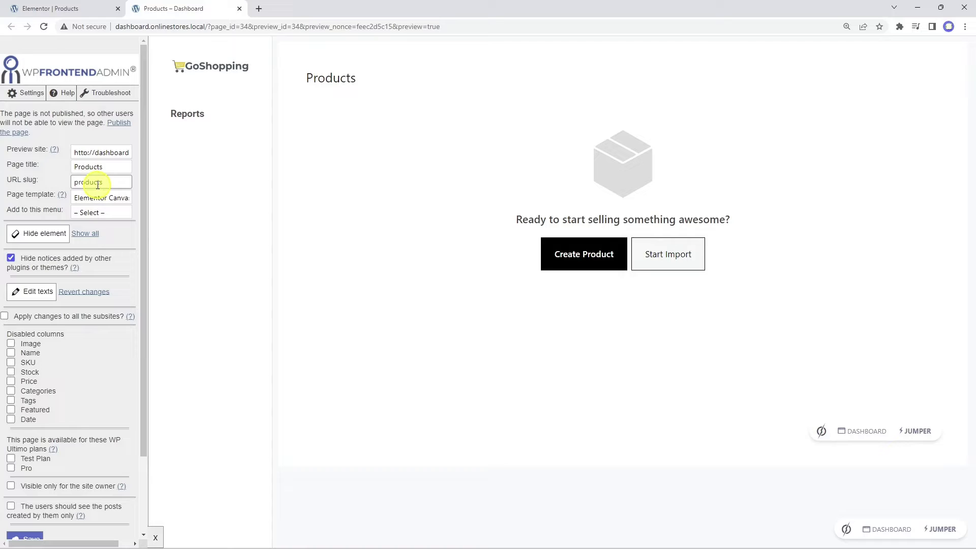
left_click(104, 213)
left_click(102, 224)
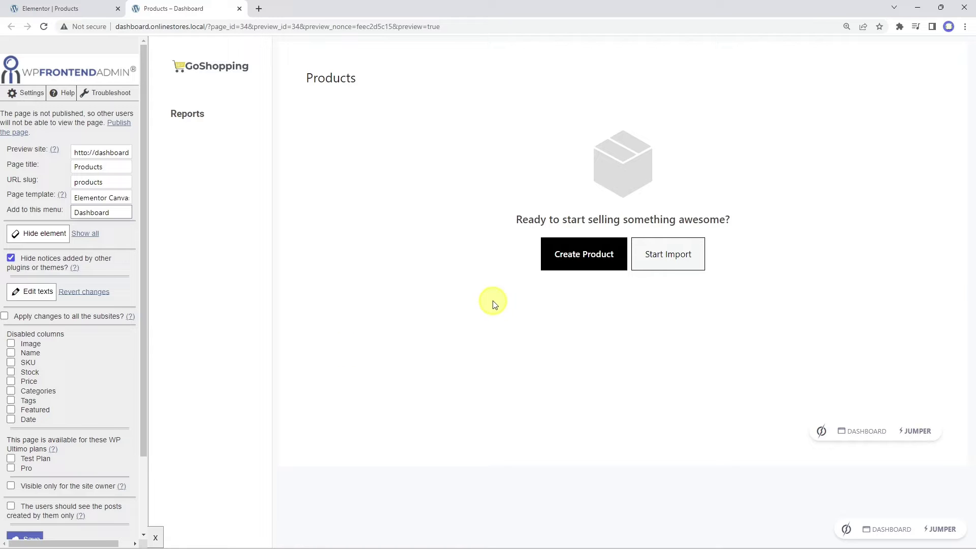
scroll(23, 531, "down", 3)
left_click(29, 451)
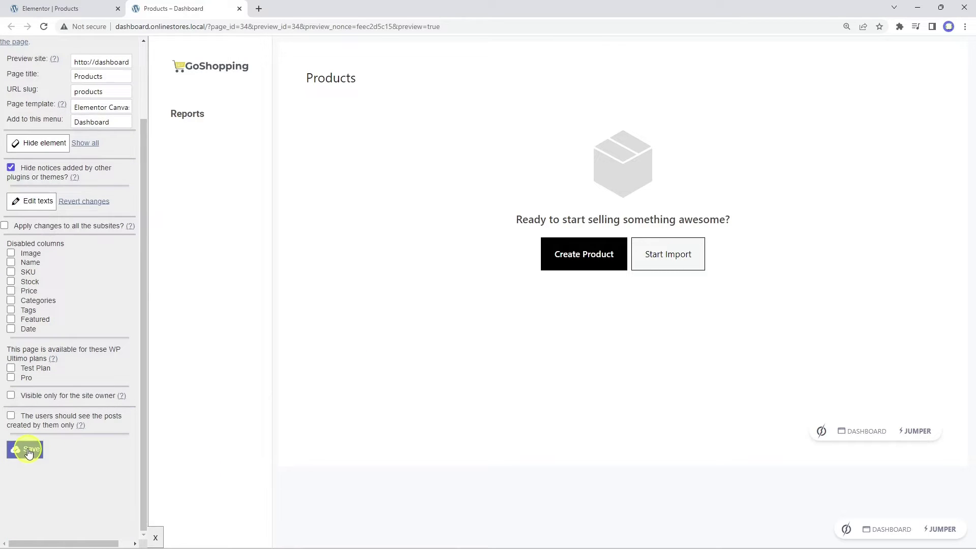
left_click(574, 94)
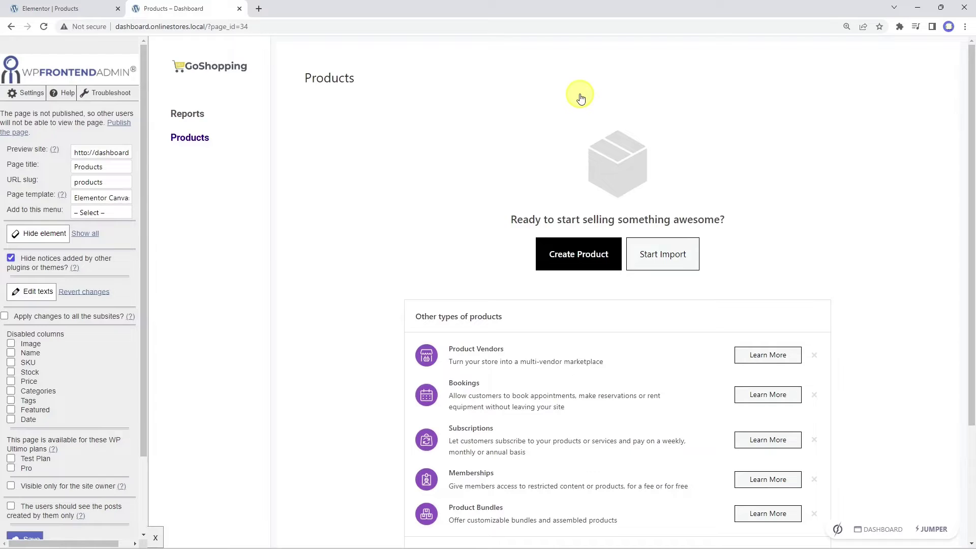
- Hide the 'Other types of products' header, Vendors, Bookings, Subscriptions, Memberships, Bundles and extensions rows
scroll(579, 97, "down", 3)
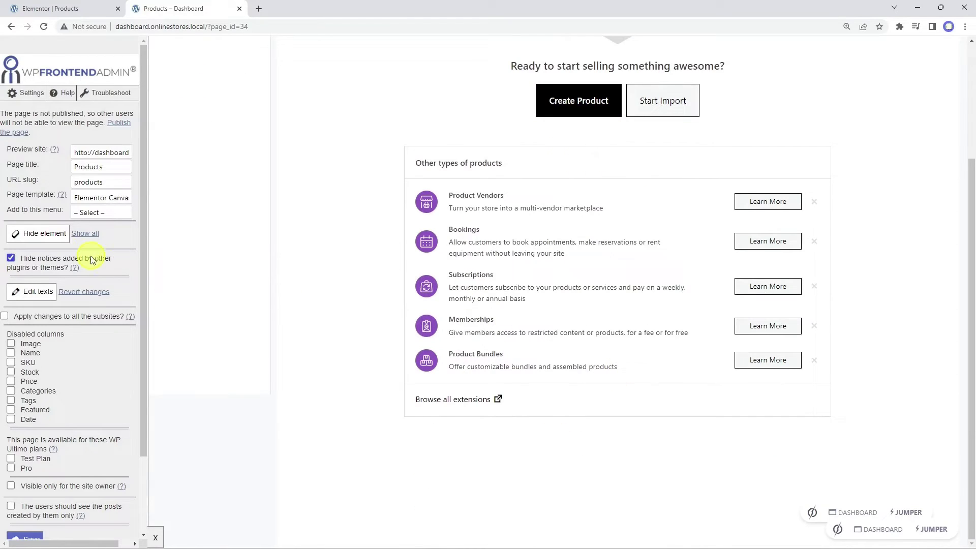
left_click(39, 233)
left_click(616, 172)
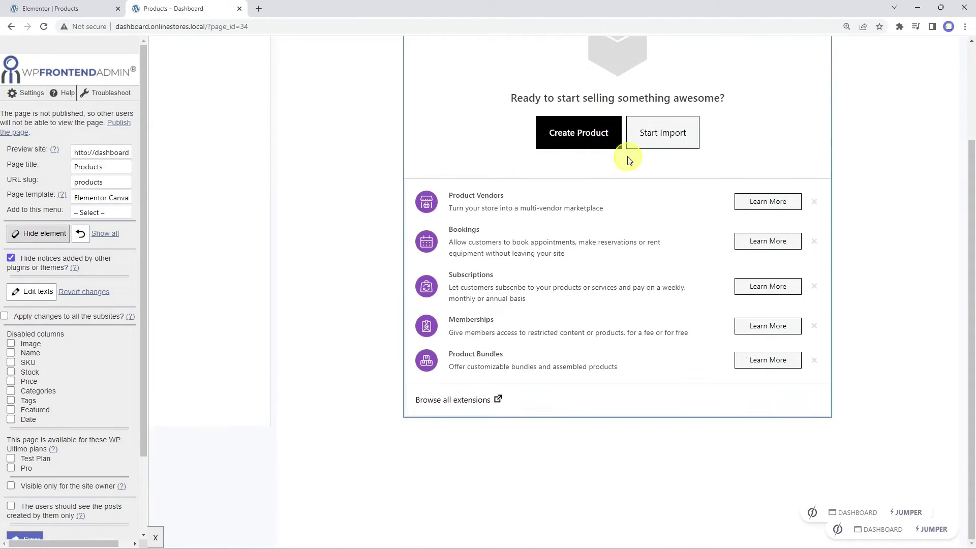
left_click(827, 191)
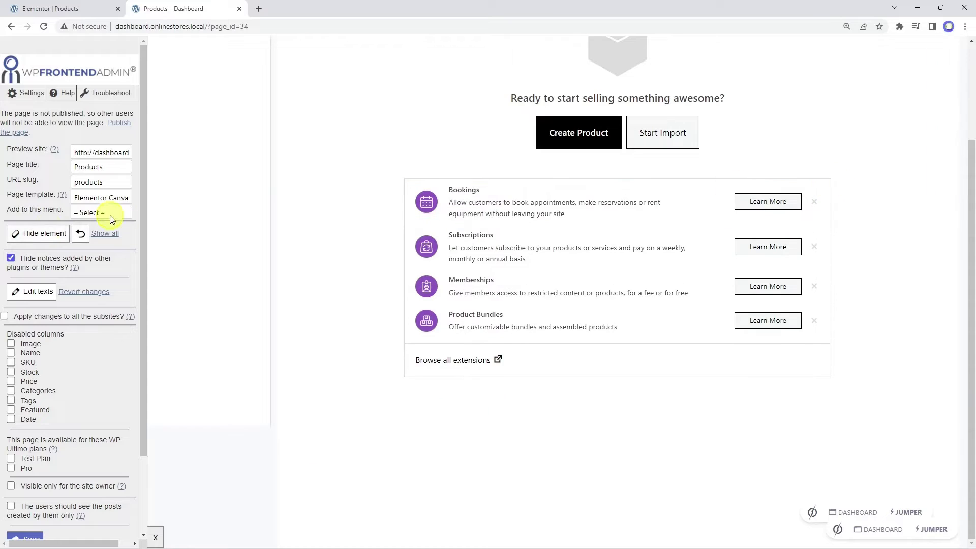
left_click(39, 234)
left_click(701, 231)
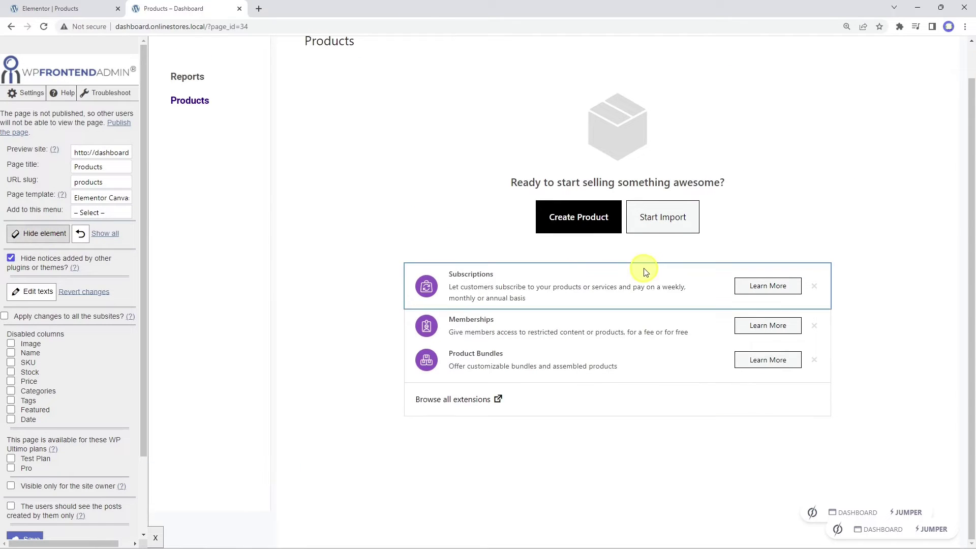
left_click(644, 268)
left_click(39, 233)
left_click(662, 311)
left_click(41, 234)
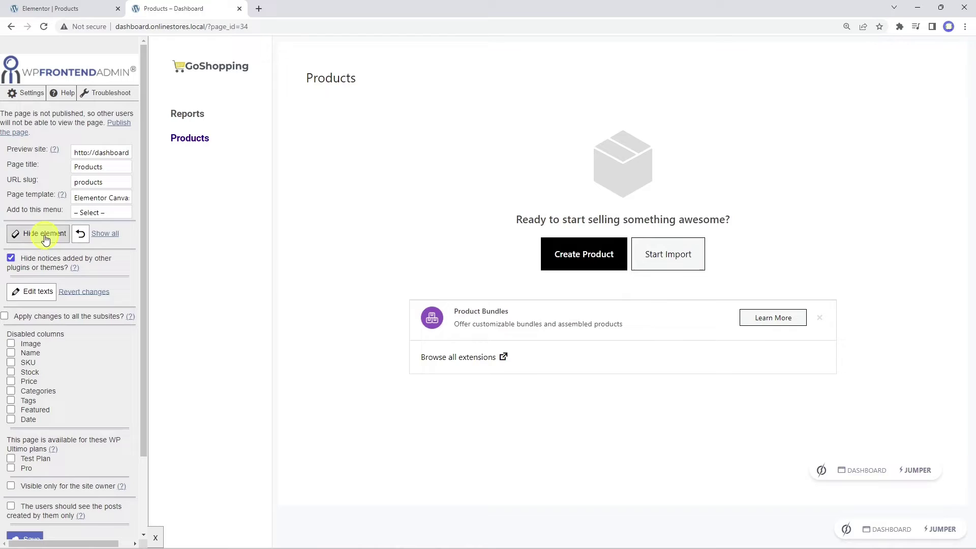
left_click(660, 299)
left_click(41, 232)
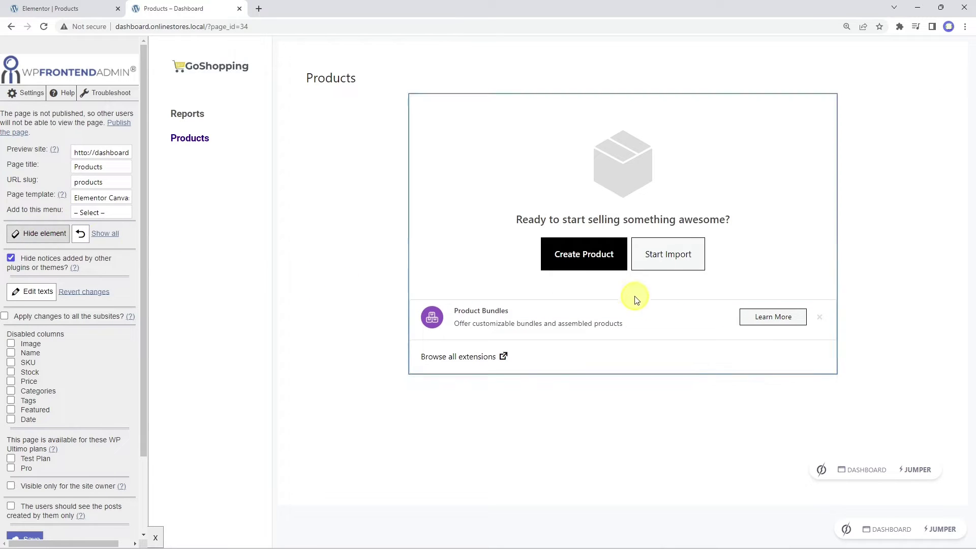
left_click(636, 304)
left_click(45, 233)
left_click(655, 311)
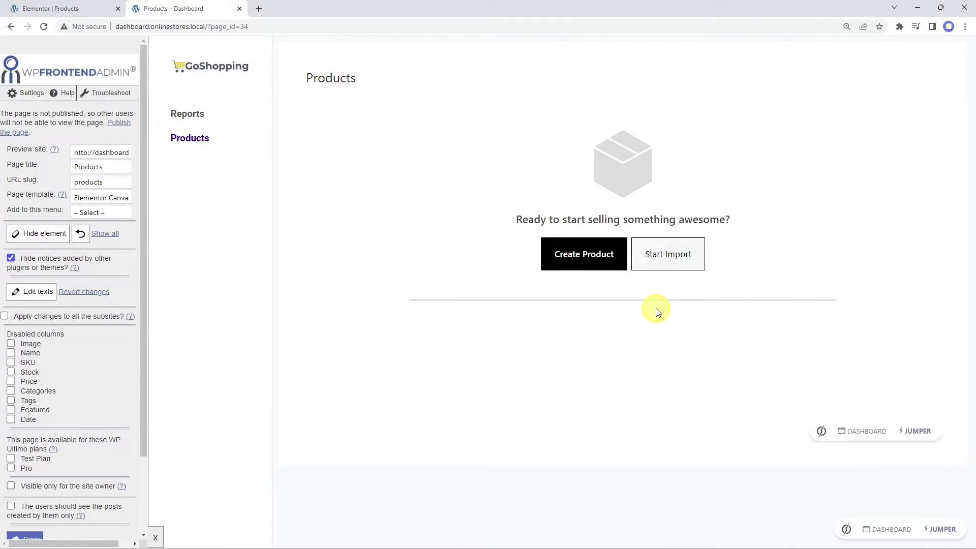
- Hide the divider line and the Start Import button, leaving only Create Product
left_click(41, 233)
left_click(641, 303)
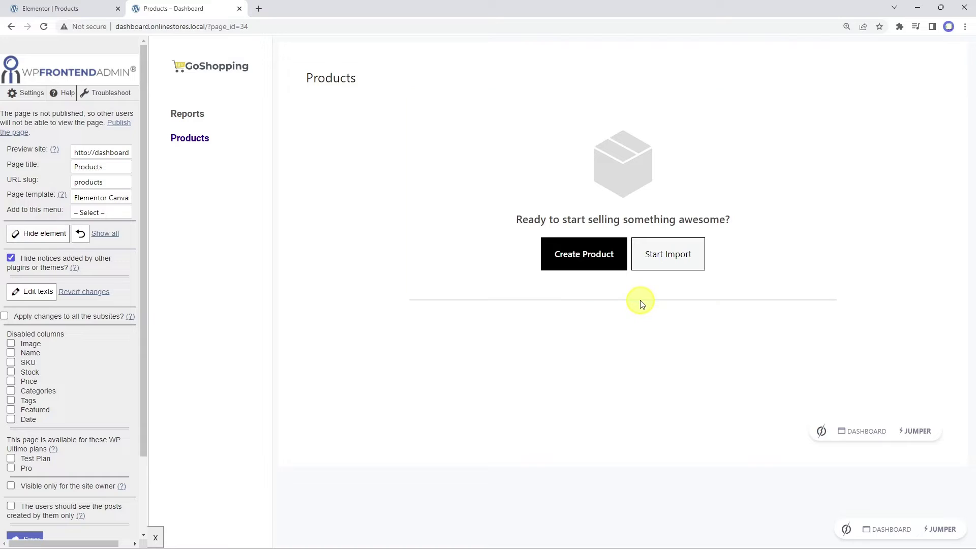
left_click(66, 234)
left_click(663, 300)
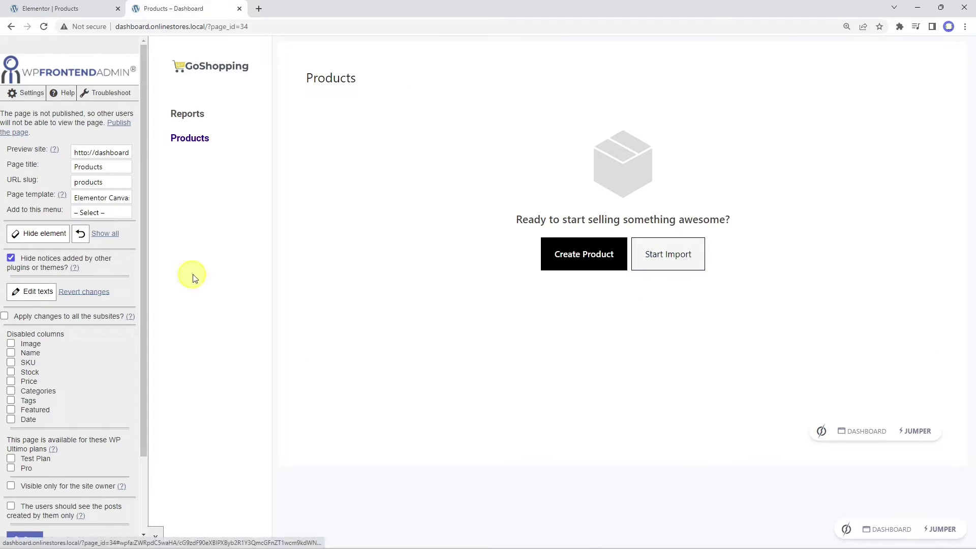
left_click(52, 245)
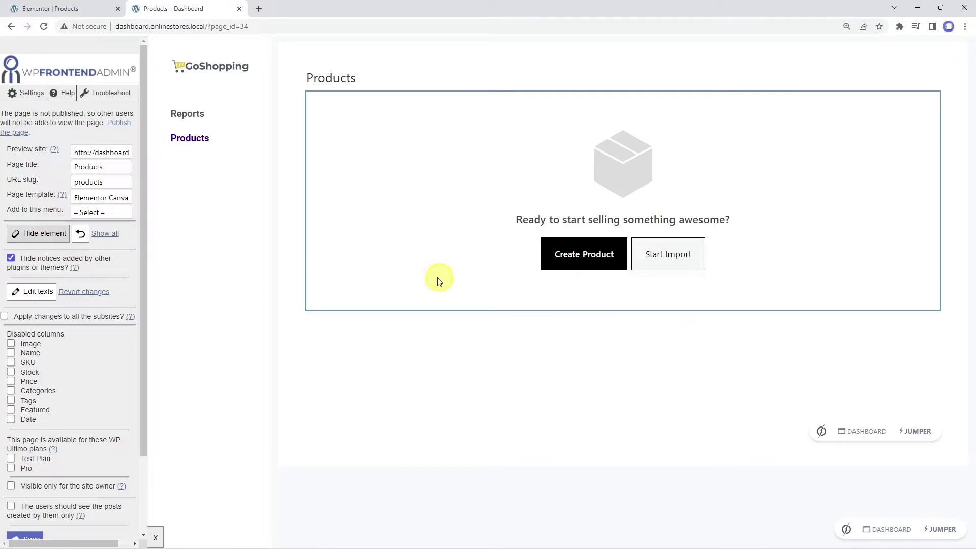
left_click(678, 274)
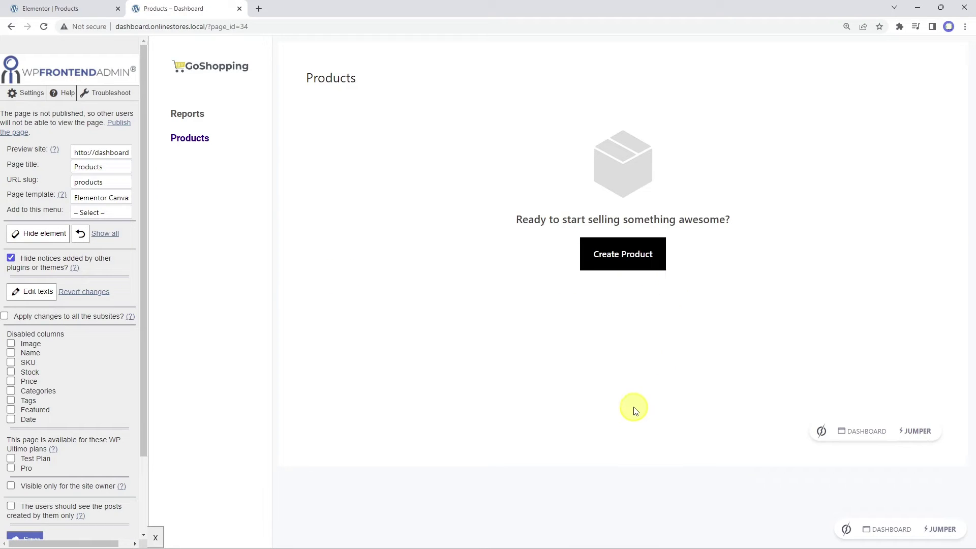
- Change the empty-state message to 'Start by creating your first product!'
left_click(35, 295)
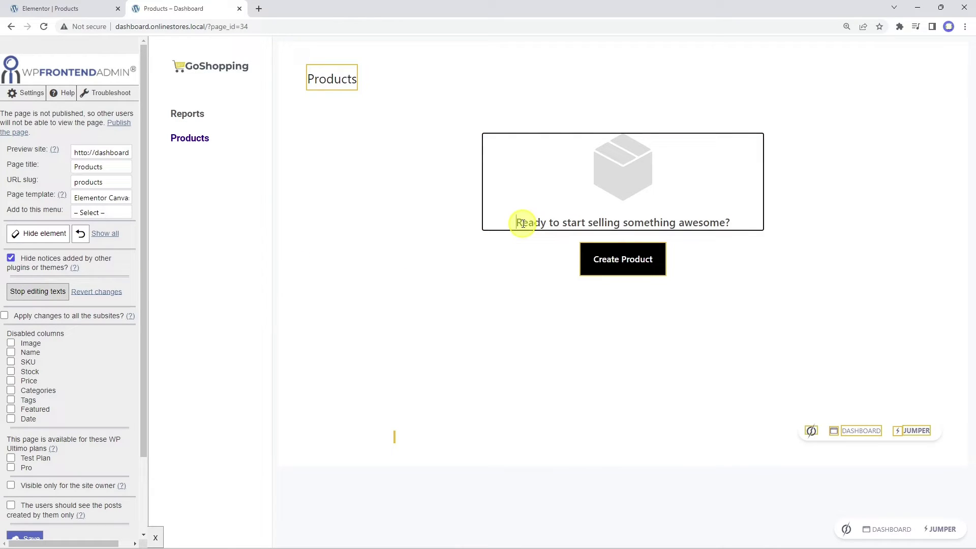
key("ctrl+a")
type("Star")
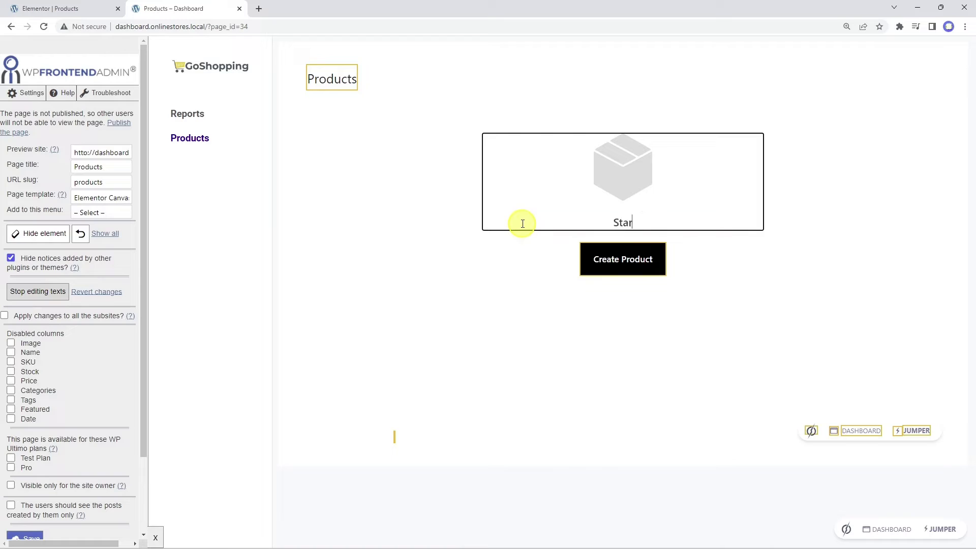
type("t by creating your first product!")
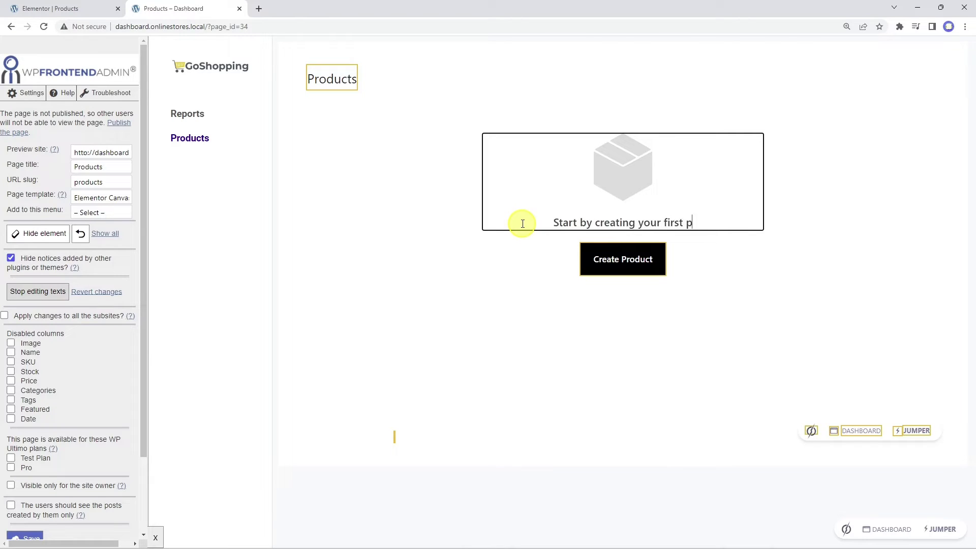
left_click(50, 291)
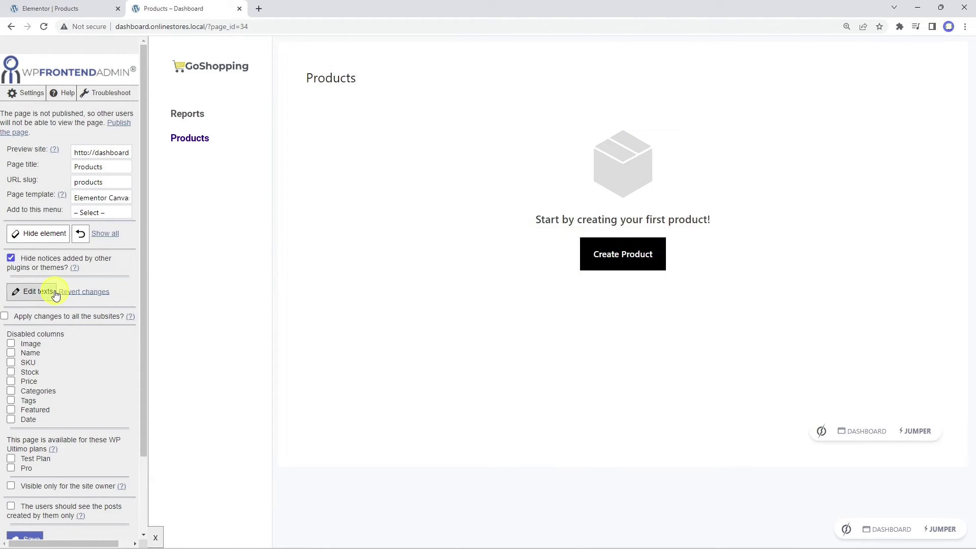
- Save the WP Frontend Admin page settings and dismiss the confirmation
scroll(56, 294, "down", 2)
left_click(25, 449)
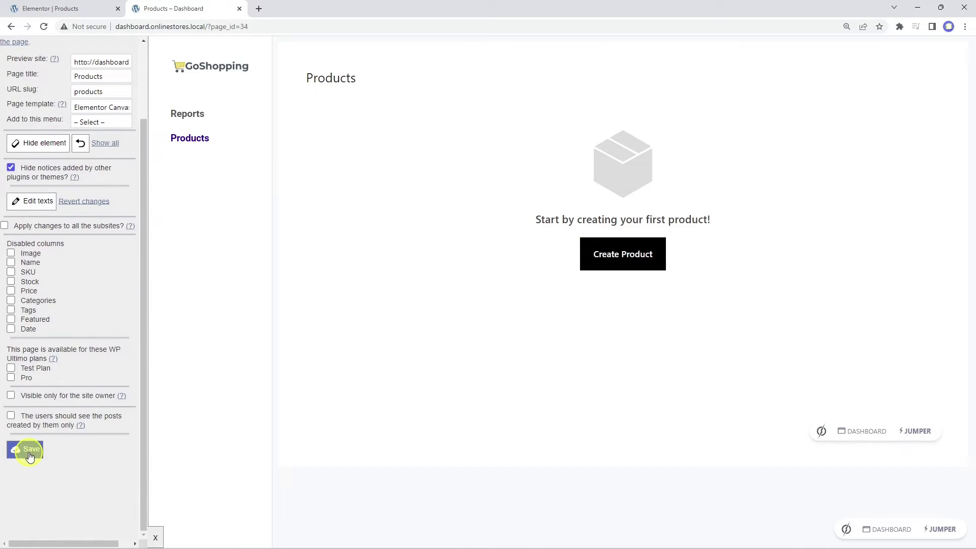
left_click(576, 94)
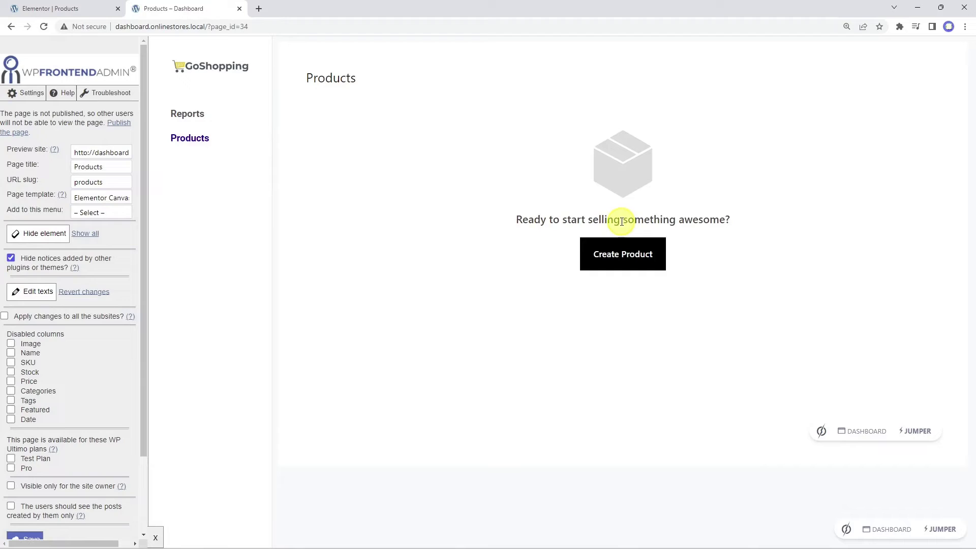
- Open the Add new product form and close the product-name tour tip
left_click(623, 253)
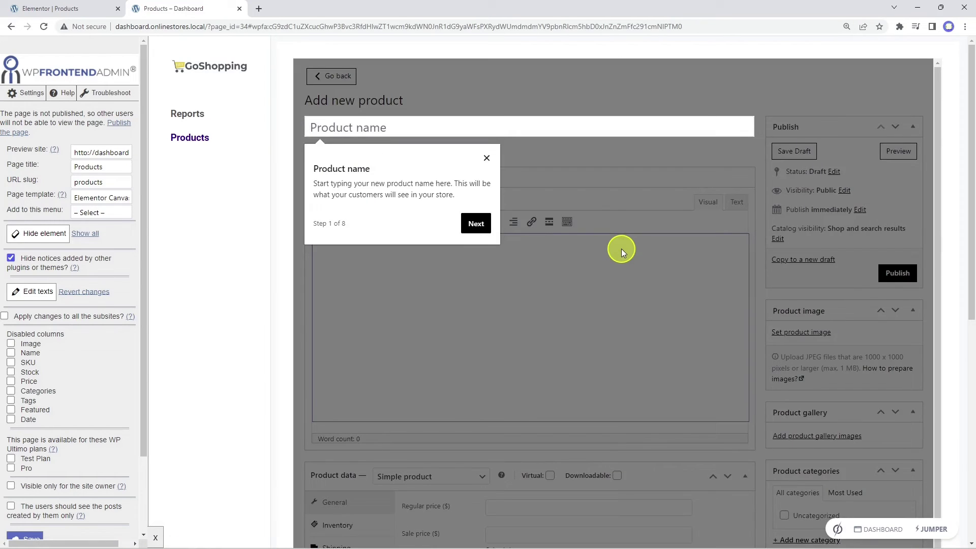
left_click(486, 159)
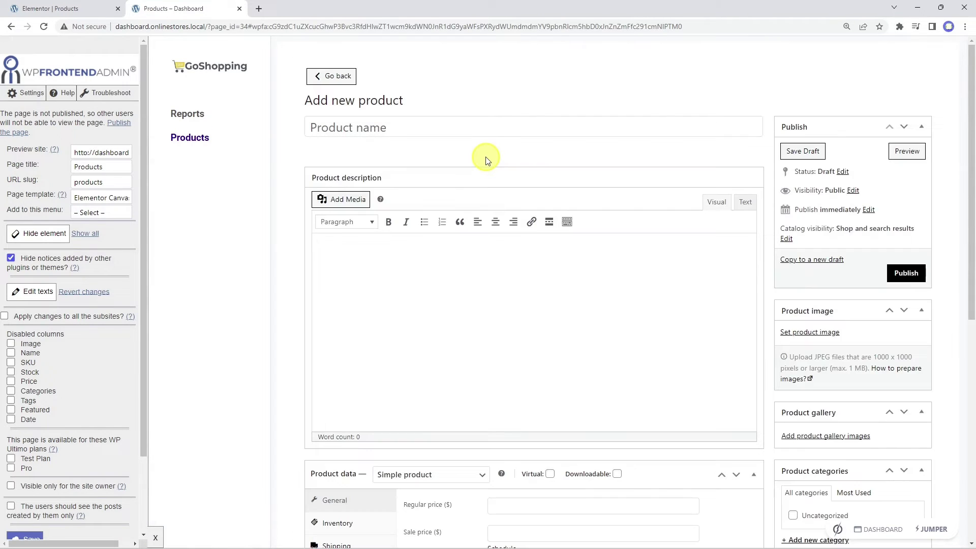
scroll(642, 398, "down", 8)
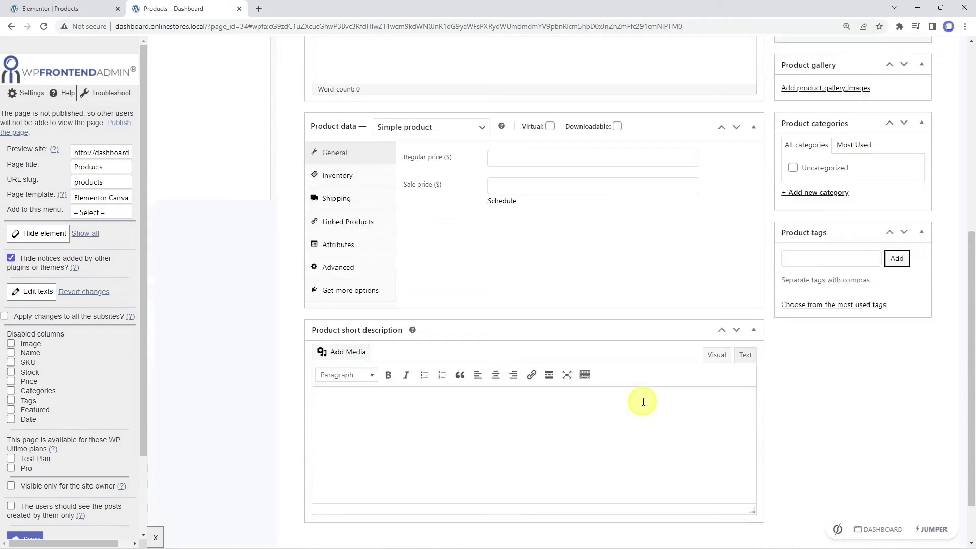
scroll(649, 400, "up", 8)
- Hide the description editor's Visual/Text tabs, second toolbar row, toolbar toggle and last button
left_click(38, 233)
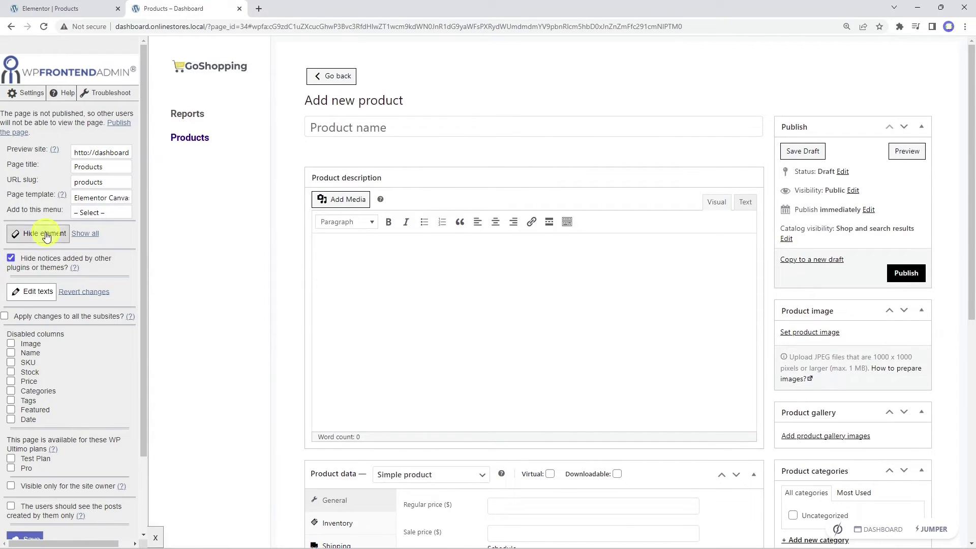
left_click(728, 207)
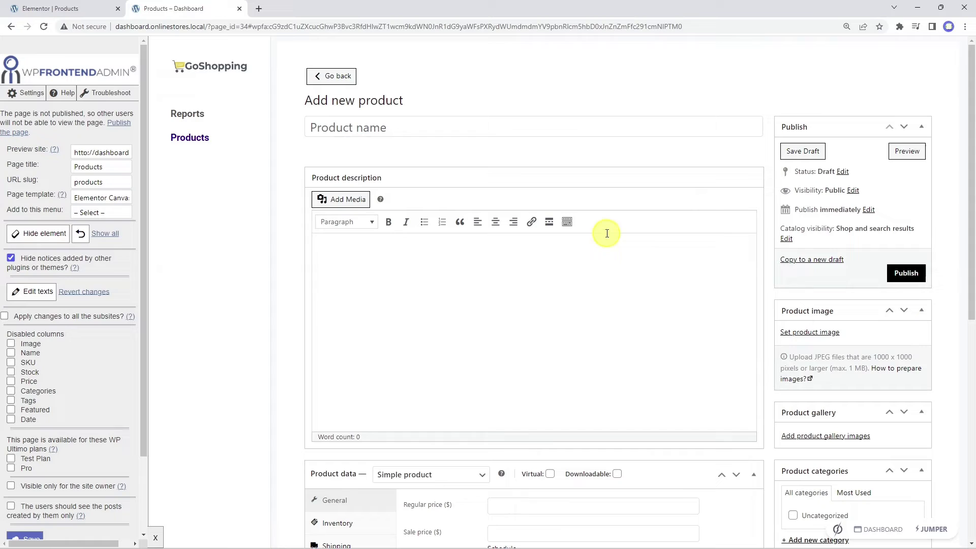
left_click(567, 224)
left_click(46, 235)
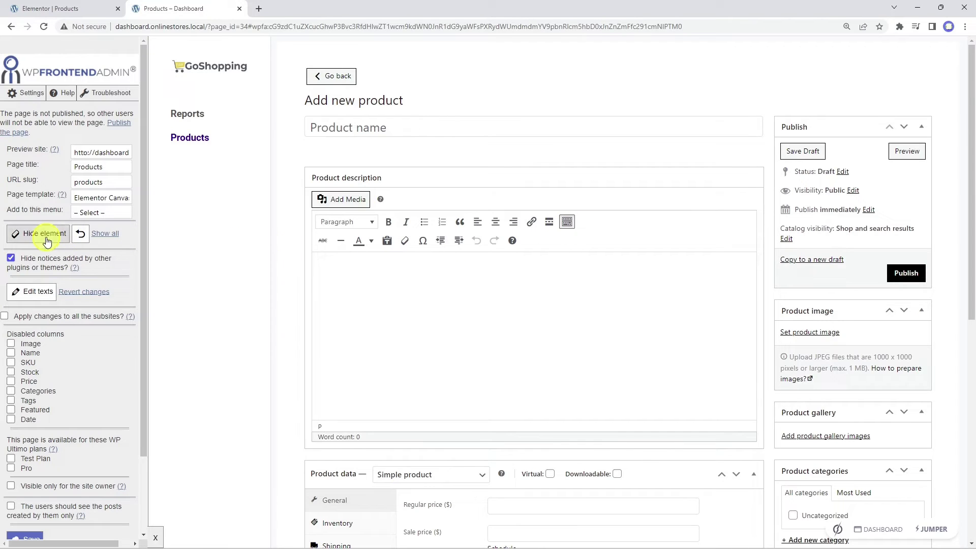
left_click(528, 246)
left_click(56, 234)
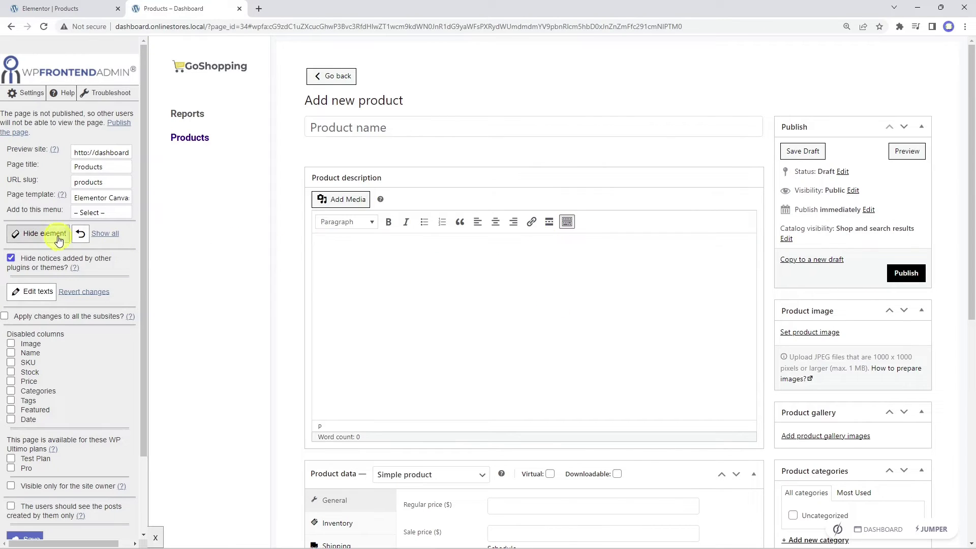
left_click(567, 222)
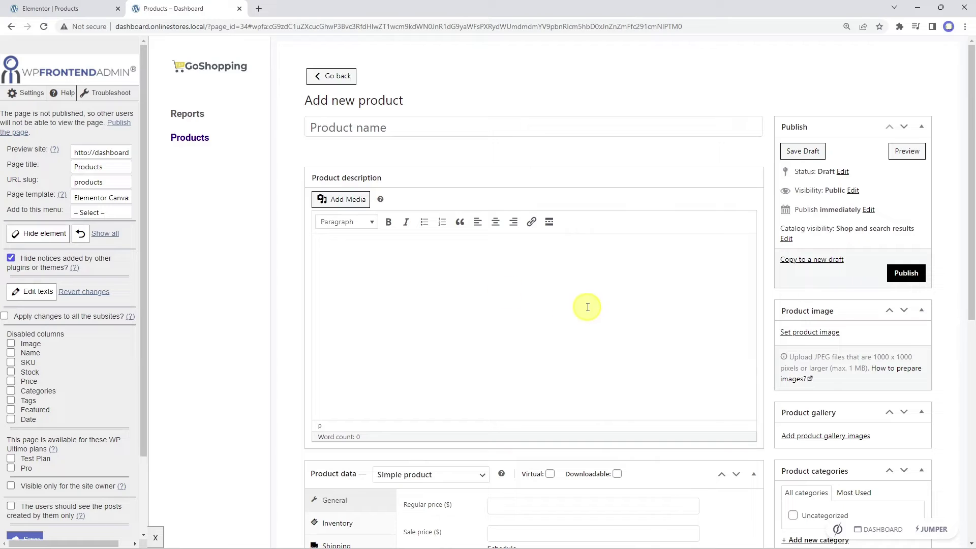
left_click(47, 239)
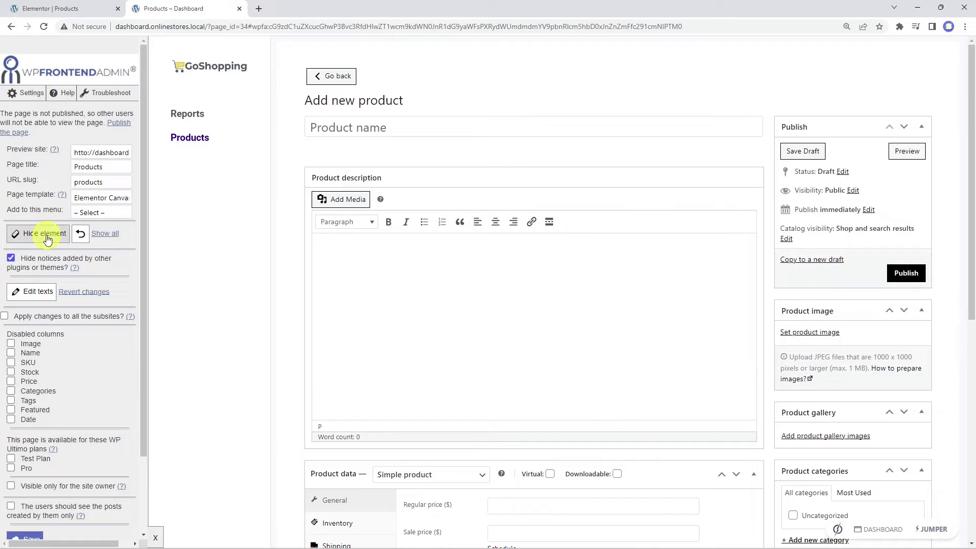
left_click(555, 219)
- Hide the Get more options tab in the Product data box
scroll(570, 347, "down", 7)
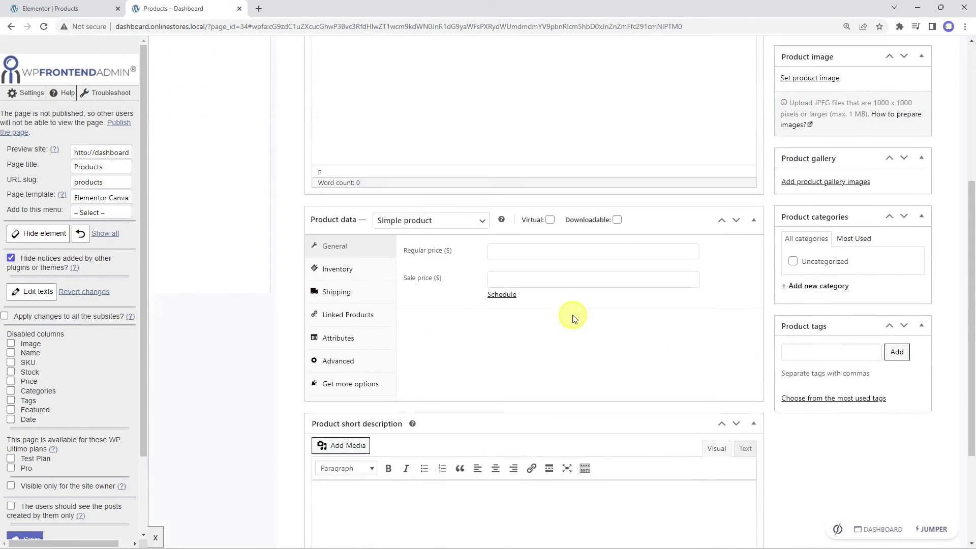
left_click(392, 287)
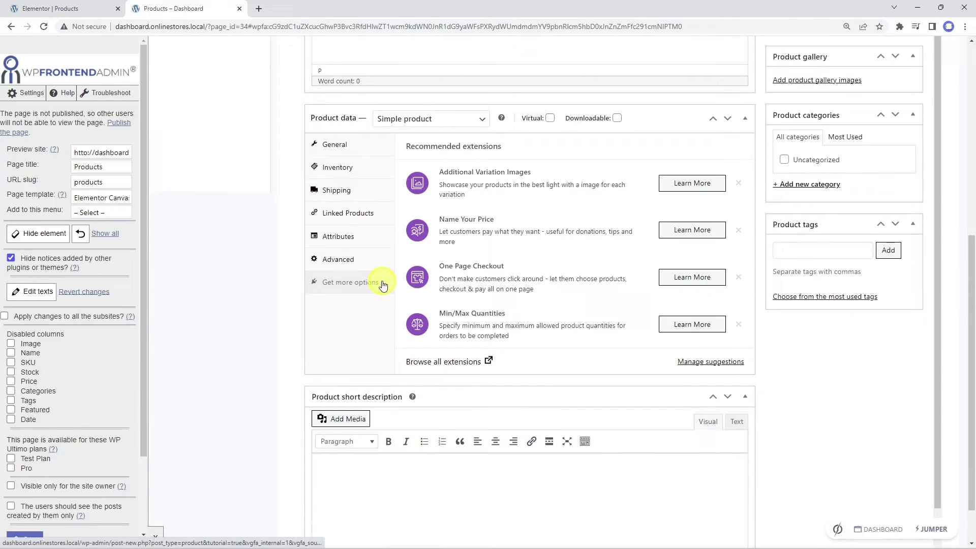
scroll(458, 277, "down", 1)
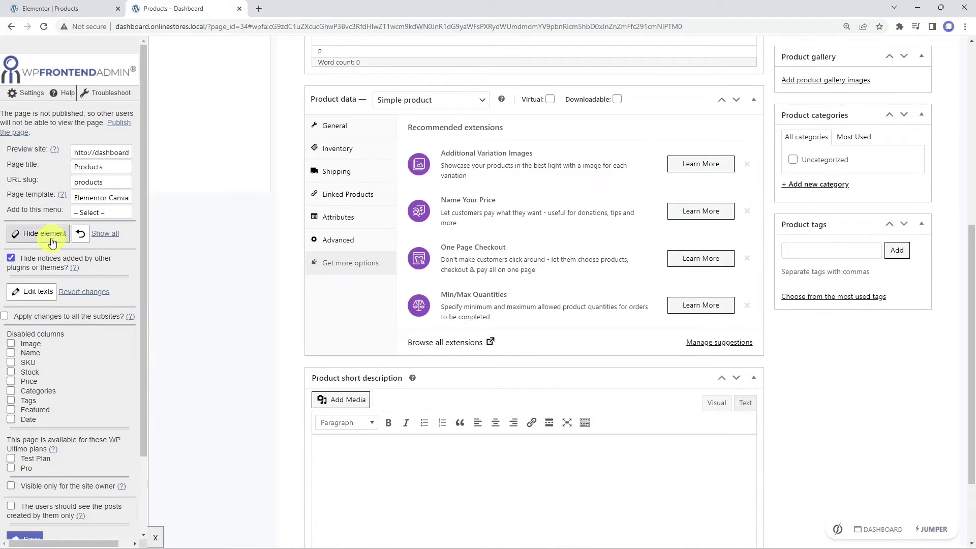
left_click(48, 235)
left_click(396, 262)
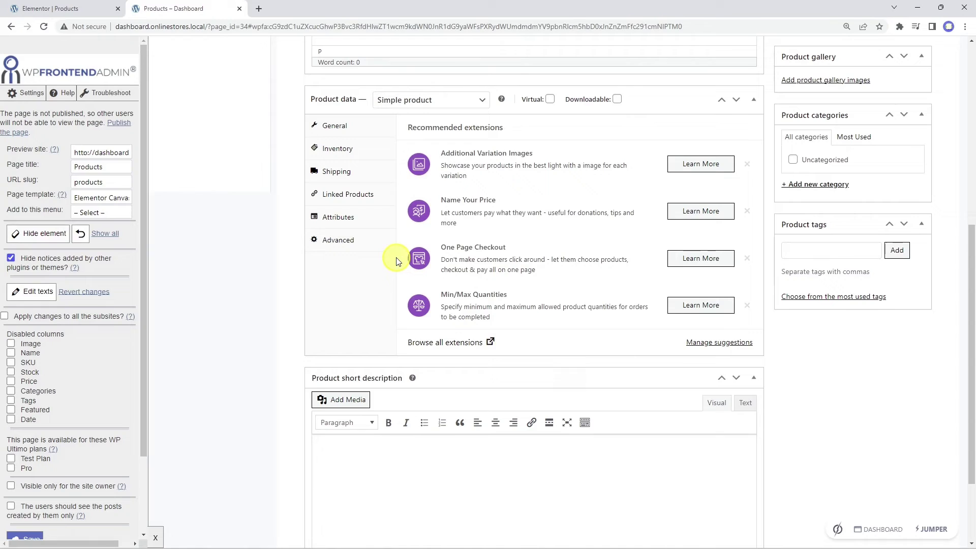
scroll(398, 262, "up", 2)
- Check the General, Inventory, Shipping, Linked Products, Attributes and Advanced tabs still work
left_click(366, 227)
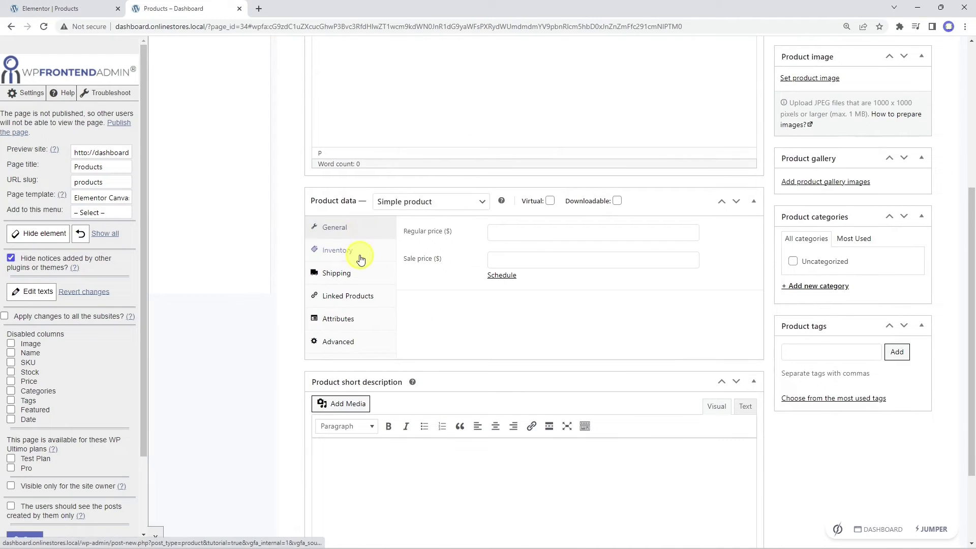
left_click(360, 254)
left_click(362, 274)
left_click(363, 298)
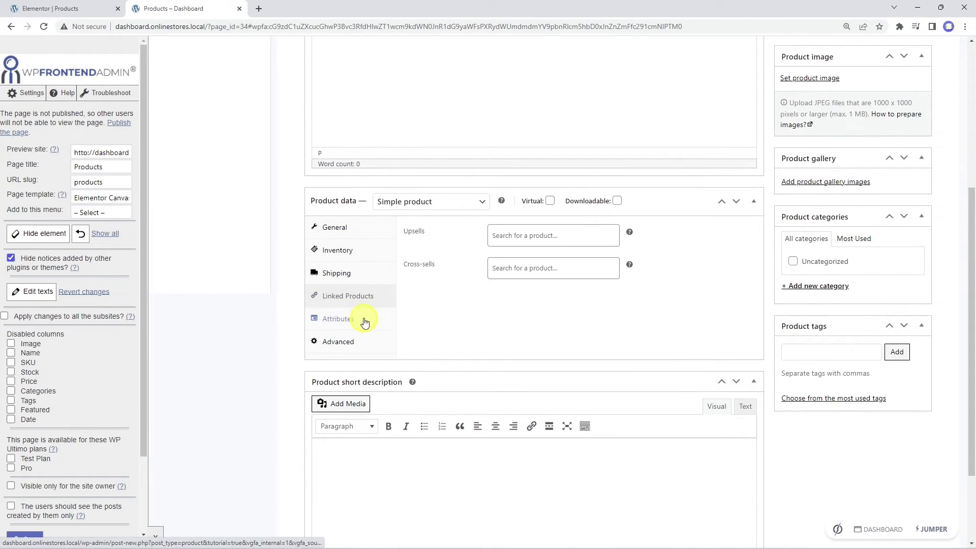
left_click(364, 322)
left_click(364, 344)
- Hide the short description editor's Visual/Text tabs, toolbar toggle, fullscreen and last toolbar icon
scroll(363, 344, "down", 2)
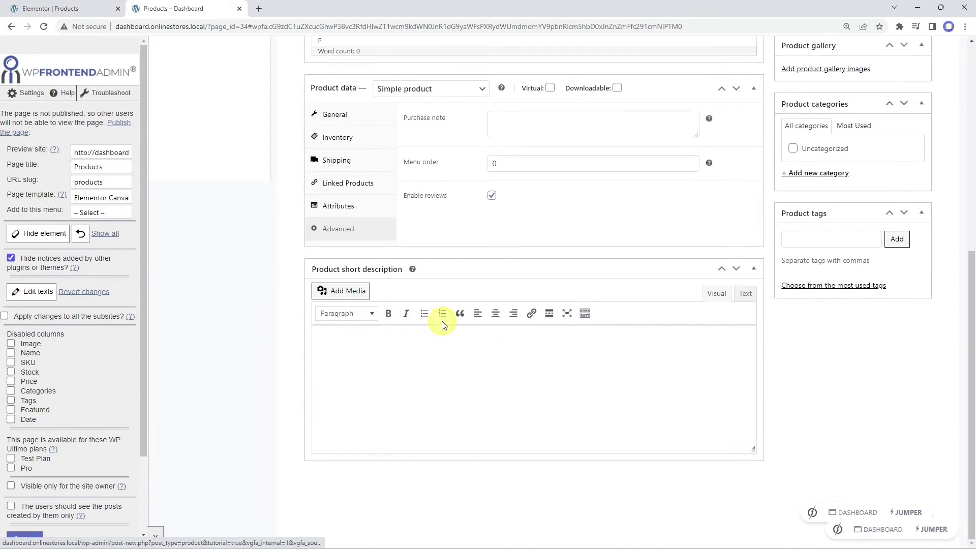
left_click(38, 233)
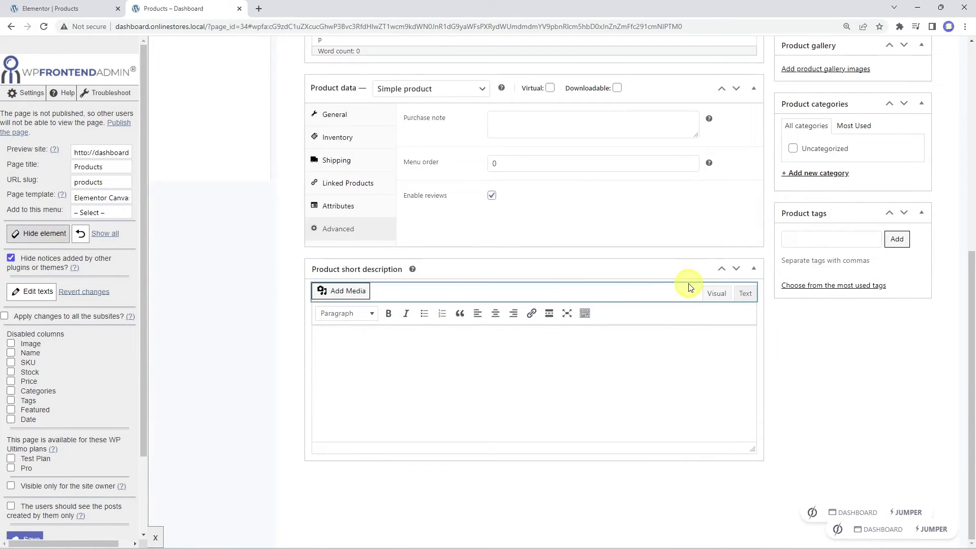
left_click(734, 292)
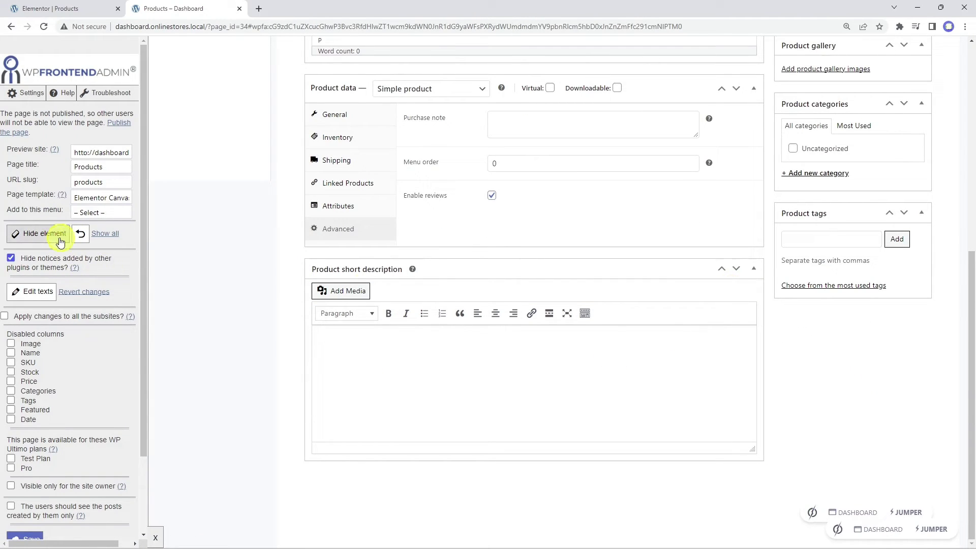
left_click(586, 313)
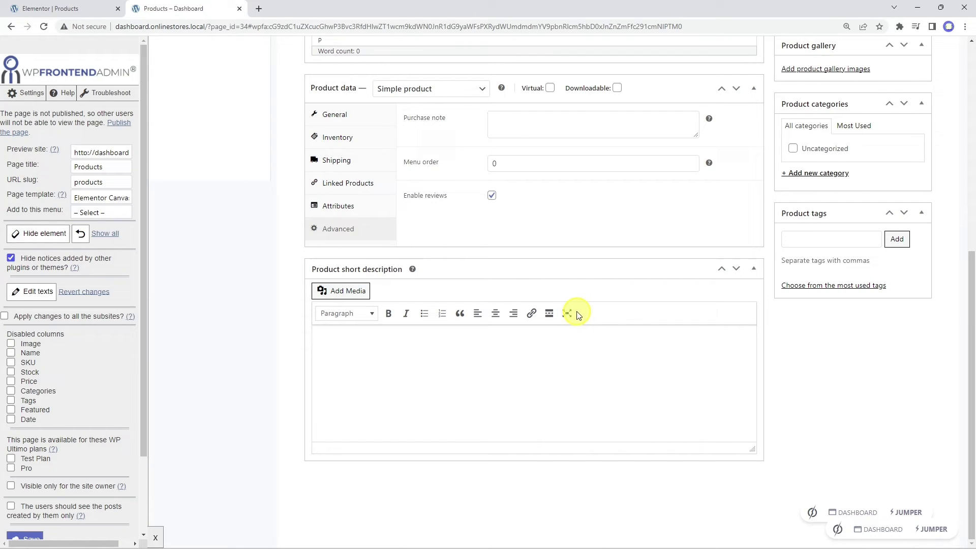
left_click(31, 237)
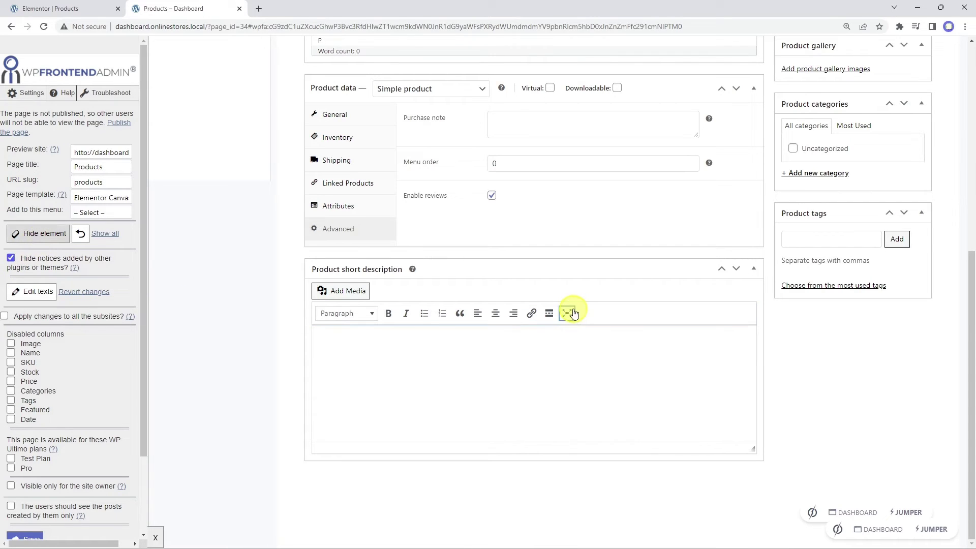
left_click(575, 312)
scroll(630, 376, "up", 3)
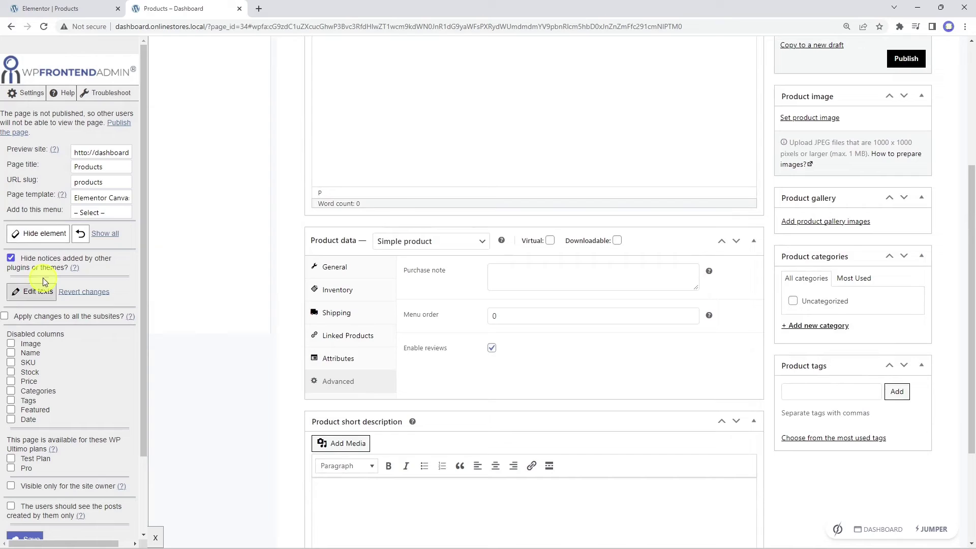
left_click(32, 234)
scroll(546, 347, "down", 3)
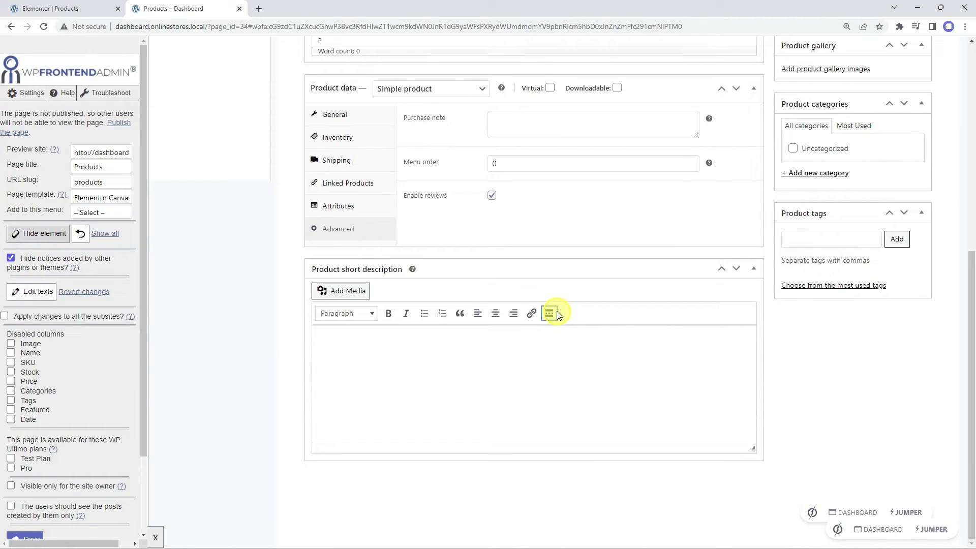
left_click(550, 313)
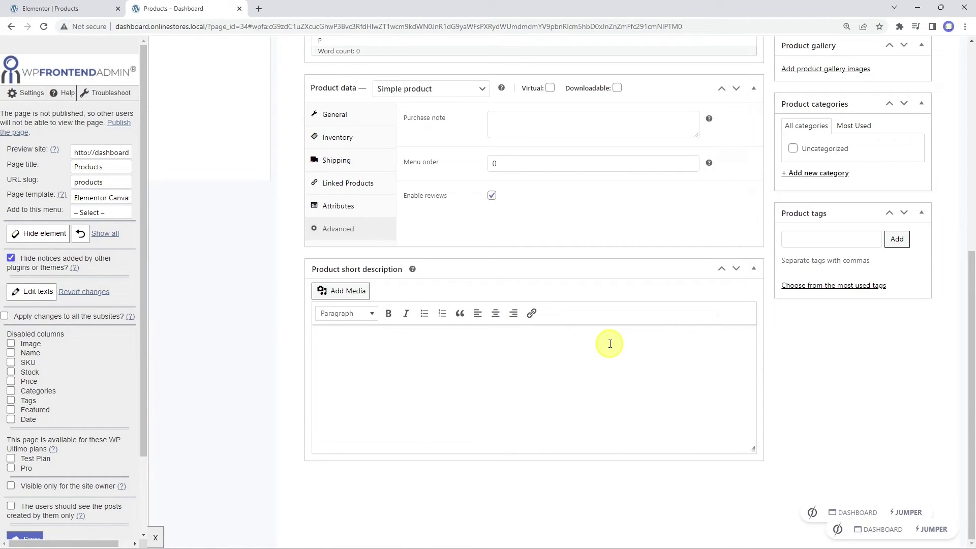
- Hide the product image upload hint and the Catalog visibility row of the publish box
scroll(836, 290, "up", 3)
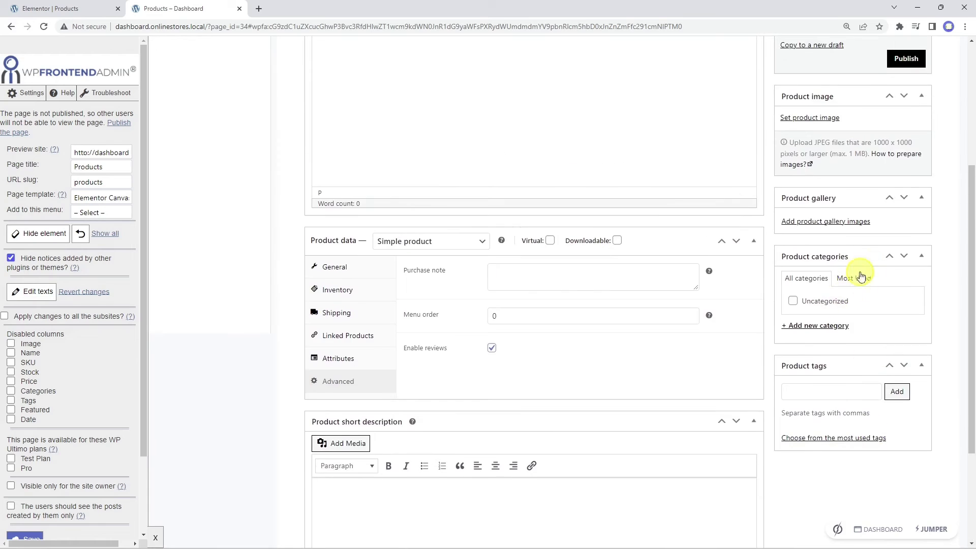
scroll(864, 363, "up", 4)
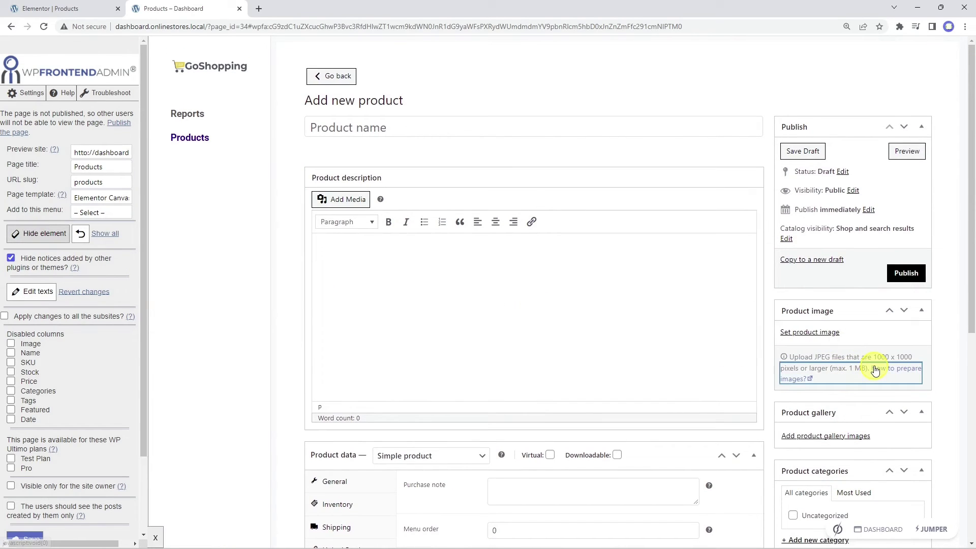
left_click(839, 359)
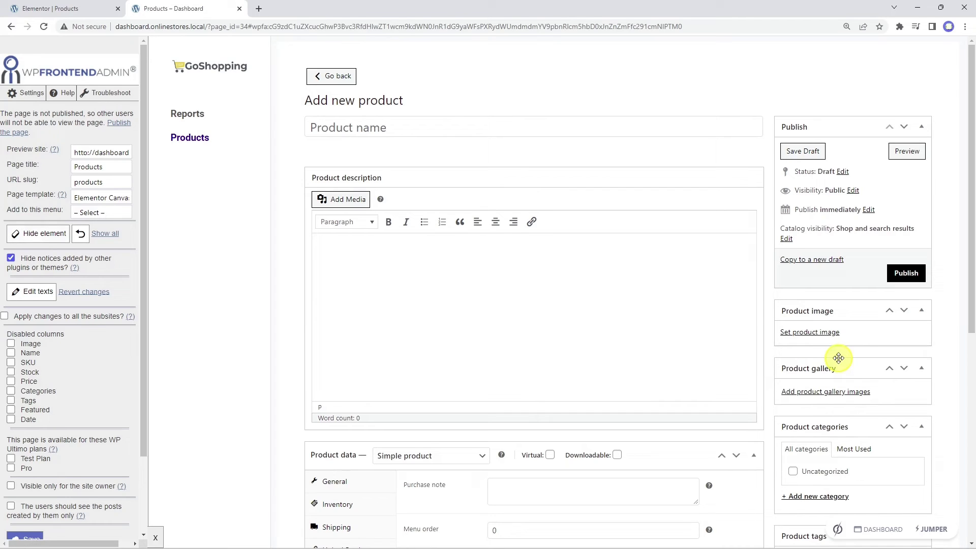
left_click(38, 233)
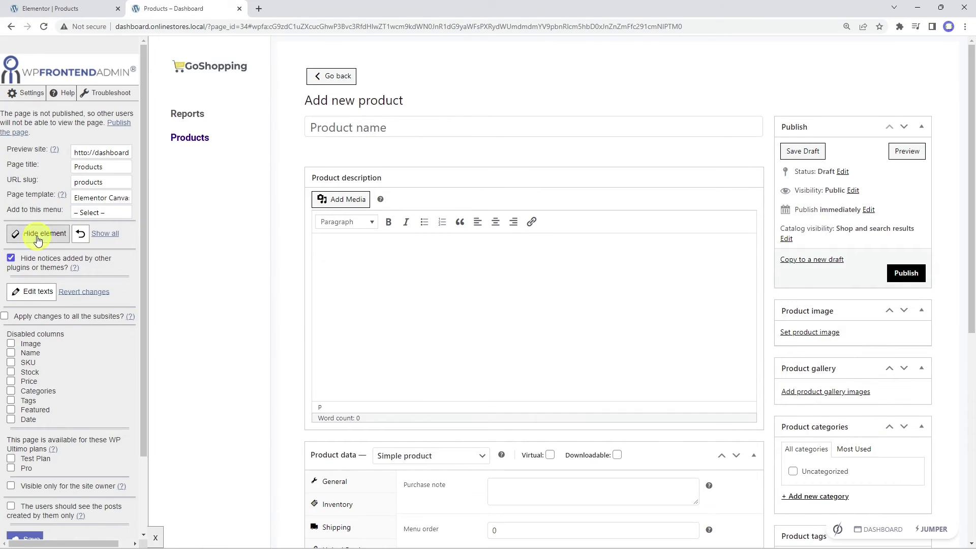
left_click(834, 240)
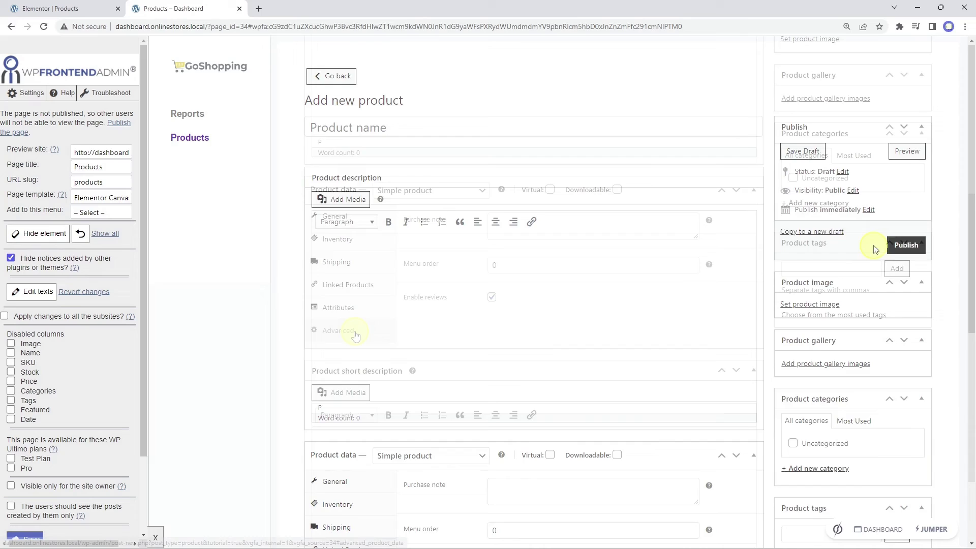
- Save the hidden-element settings and confirm the alert
scroll(75, 447, "down", 2)
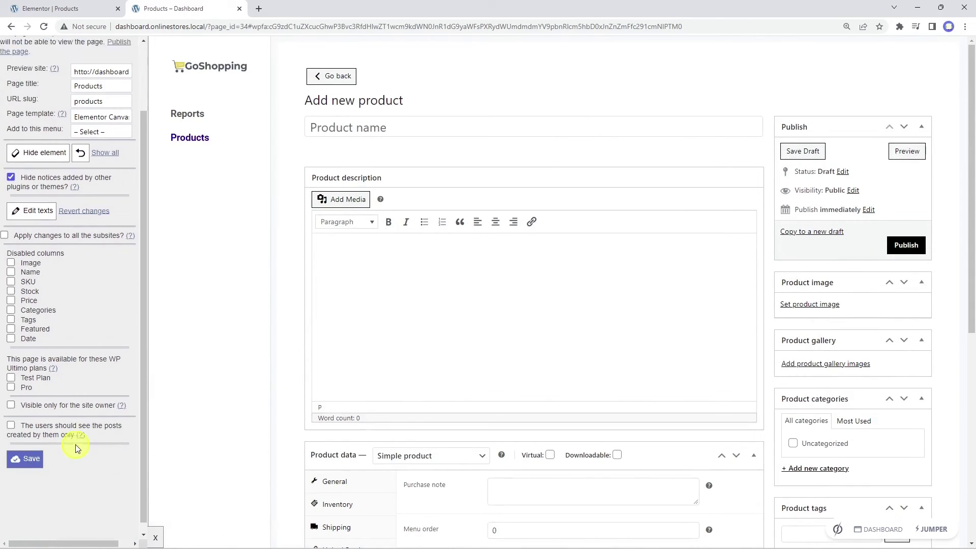
left_click(30, 448)
left_click(576, 94)
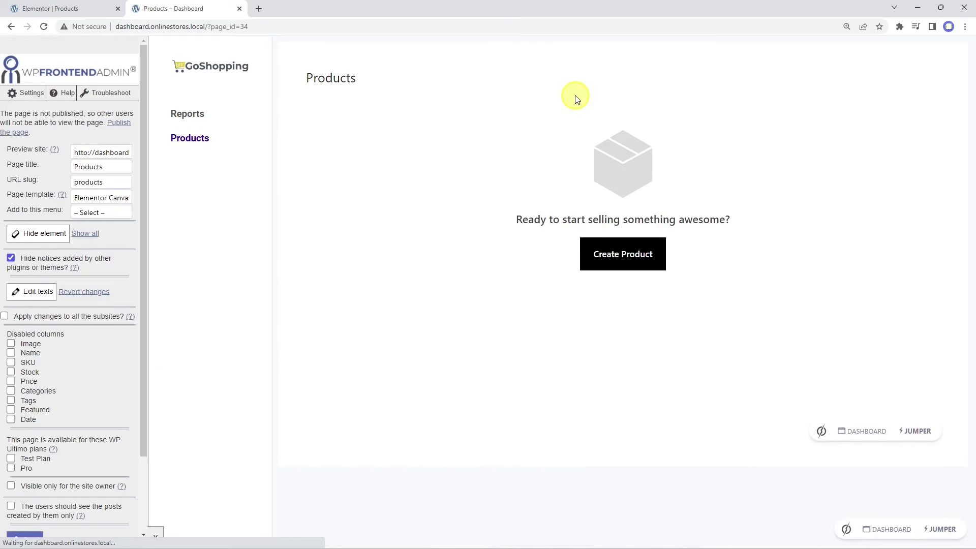
- Add a new product named 'My new product' and publish it
left_click(625, 254)
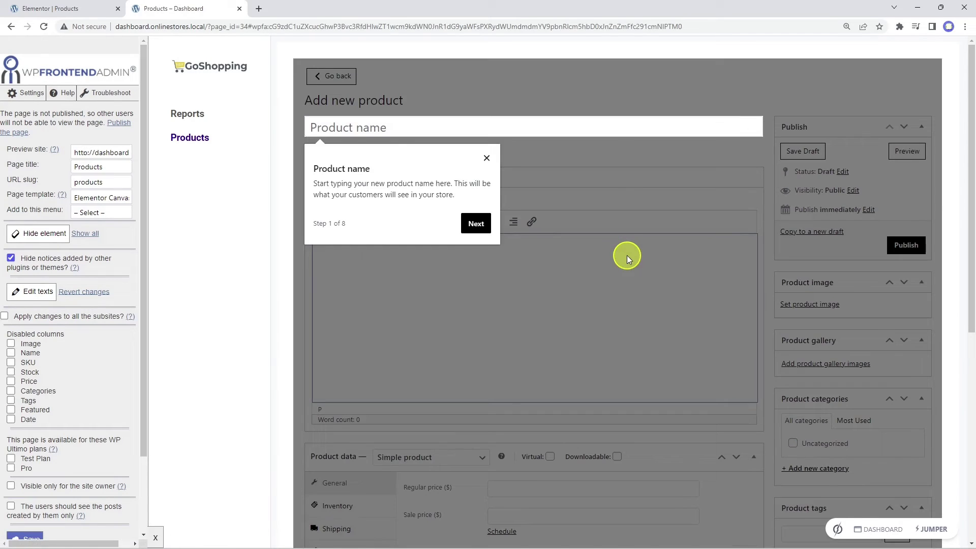
left_click(489, 157)
left_click(473, 126)
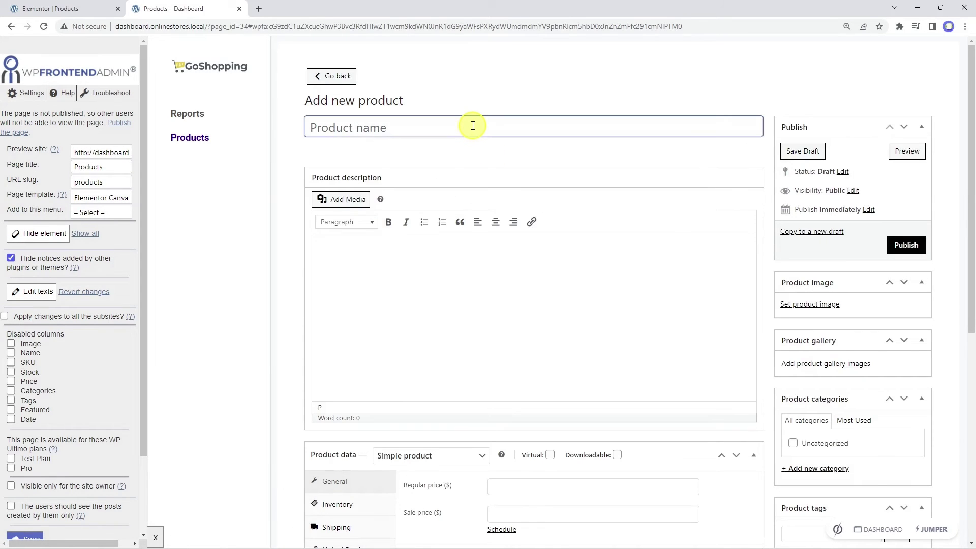
type("My new product")
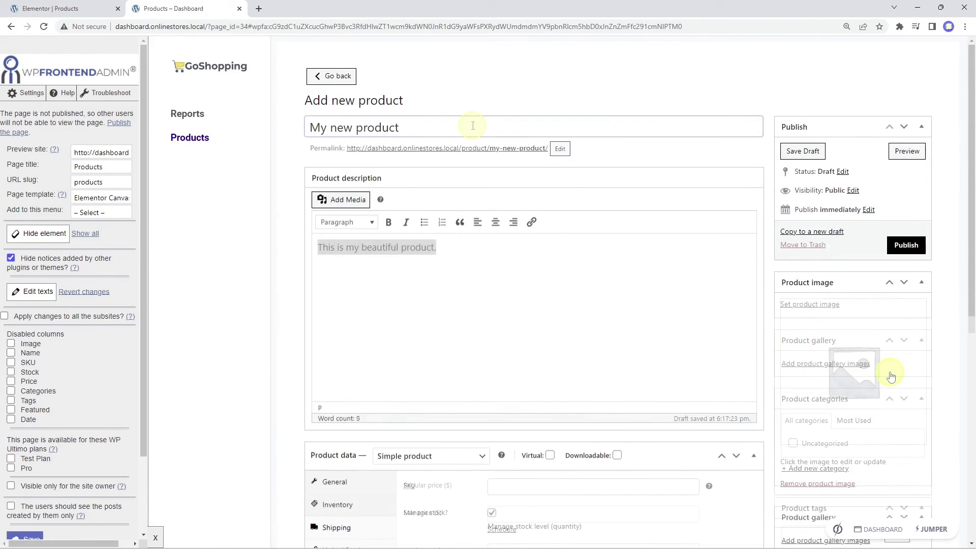
left_click(902, 245)
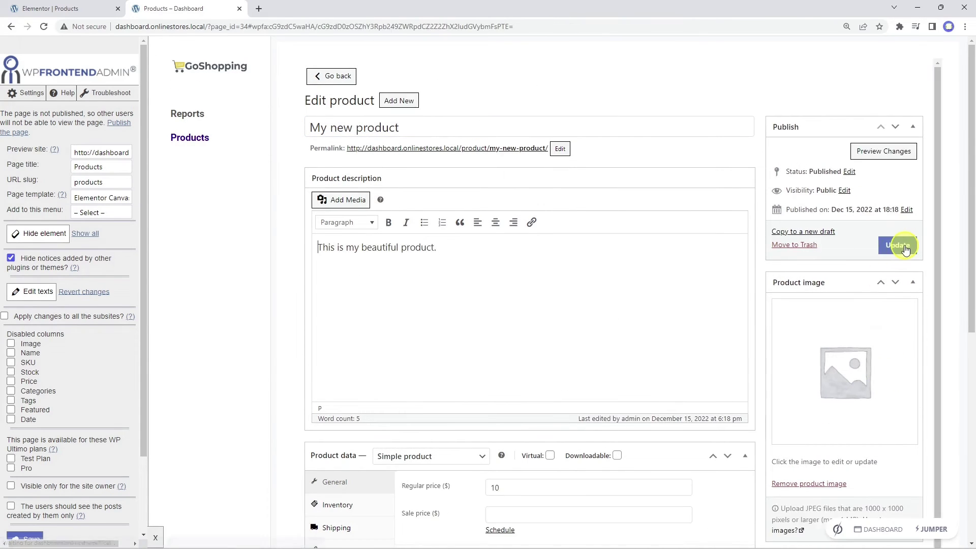
- Return to the Products list, which now shows My new product
left_click(201, 137)
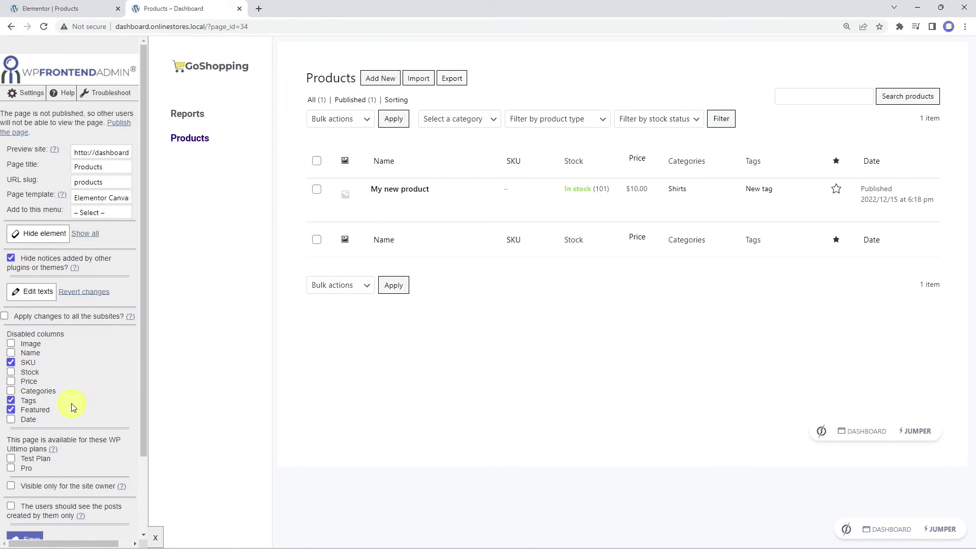
scroll(71, 407, "down", 2)
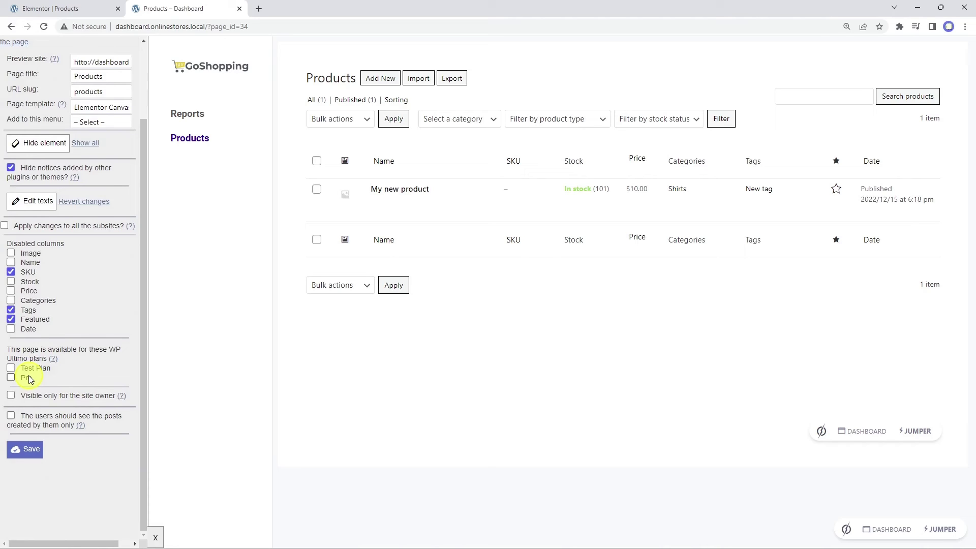
- Save the Products page's disabled-column settings and confirm the saved alert so the page reloads
scroll(28, 379, "up", 1)
left_click(26, 500)
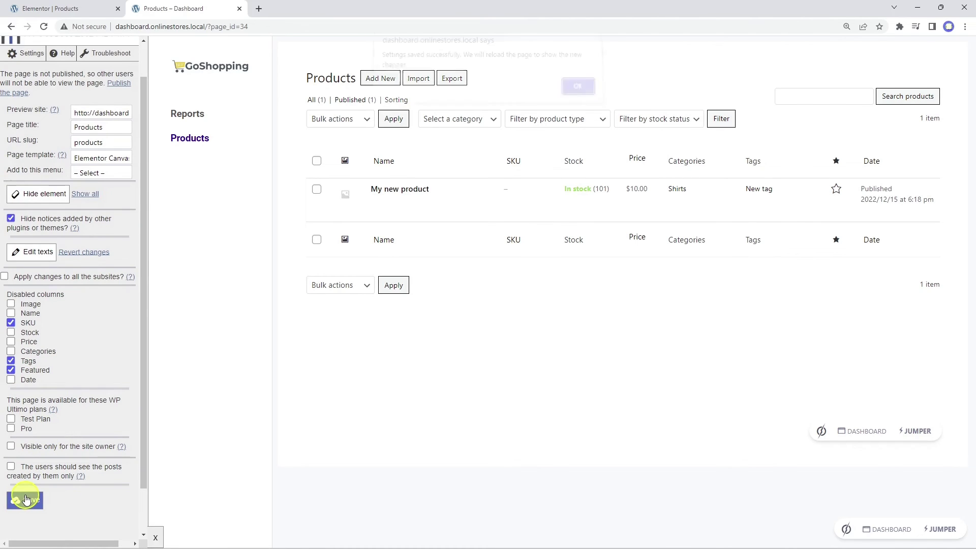
left_click(577, 92)
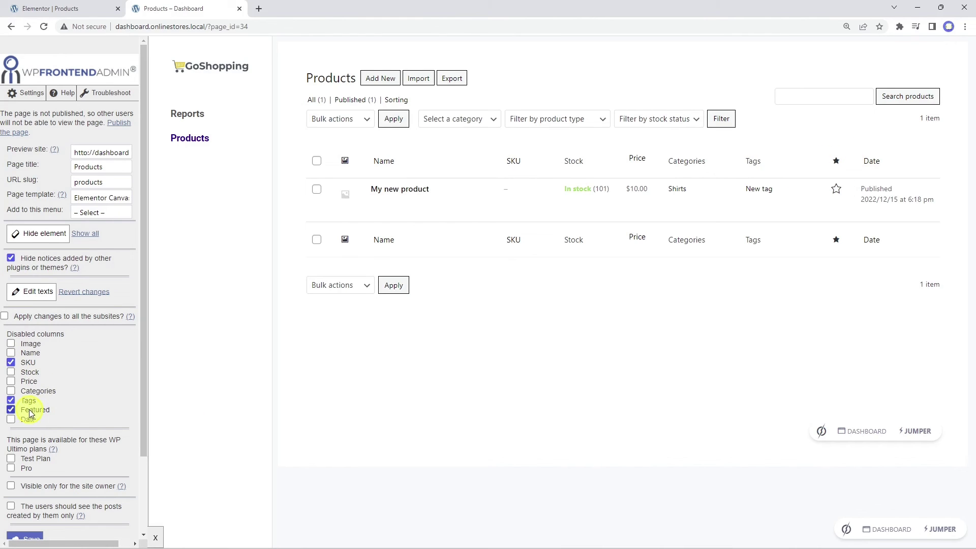
- Publish the Products page from Elementor and view the live page in a new tab
left_click(76, 9)
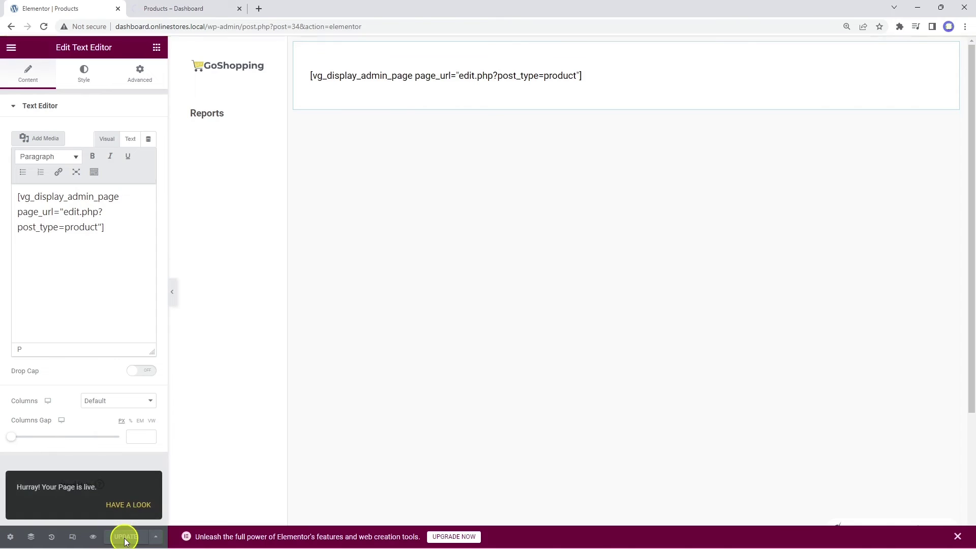
left_click(128, 508)
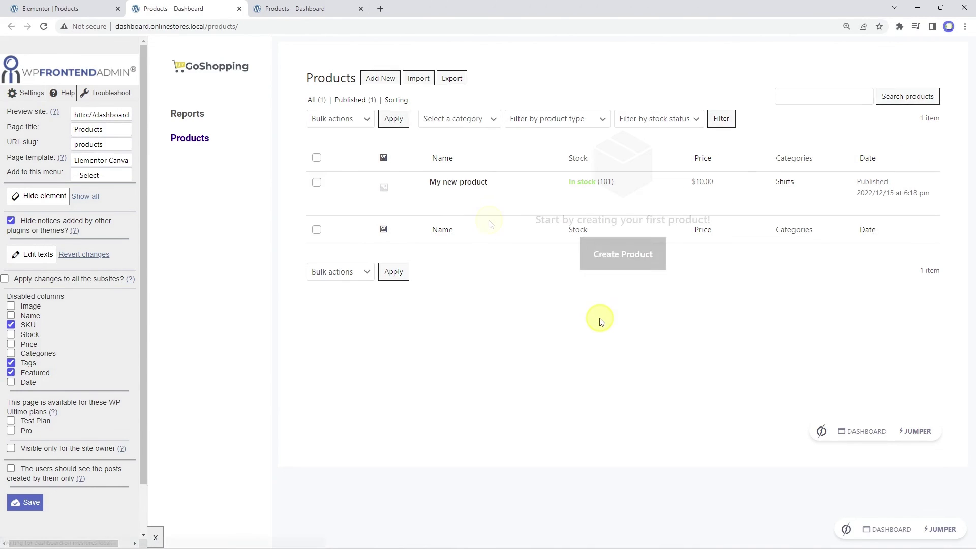
- Highlight the 'Start by creating your first product!' empty-state message
left_click_drag(523, 223, 730, 224)
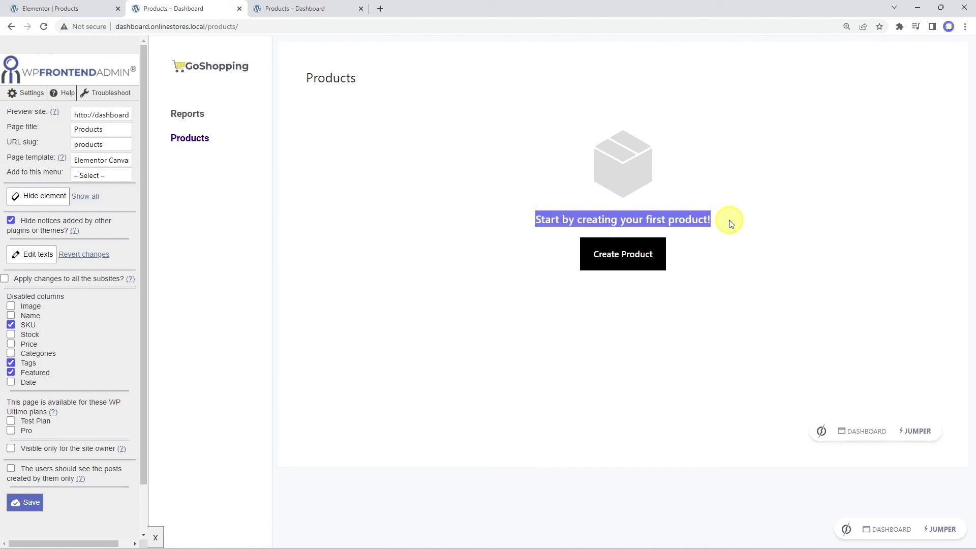